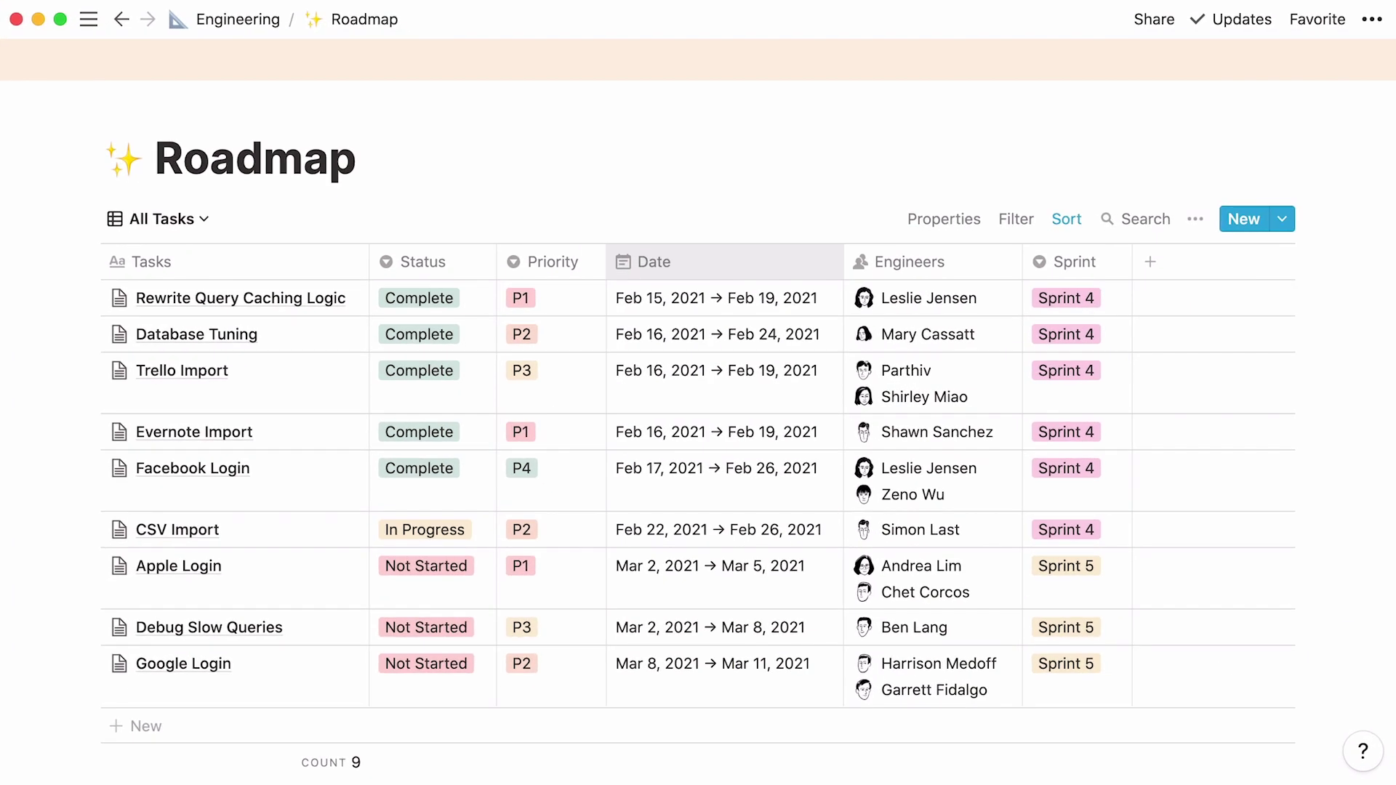
Switch the Roadmap database from All Tasks to the Sprint 4 timeline view.
{"action": "left_click", "coordinate": [161, 219]}
{"action": "left_click", "coordinate": [99, 393]}
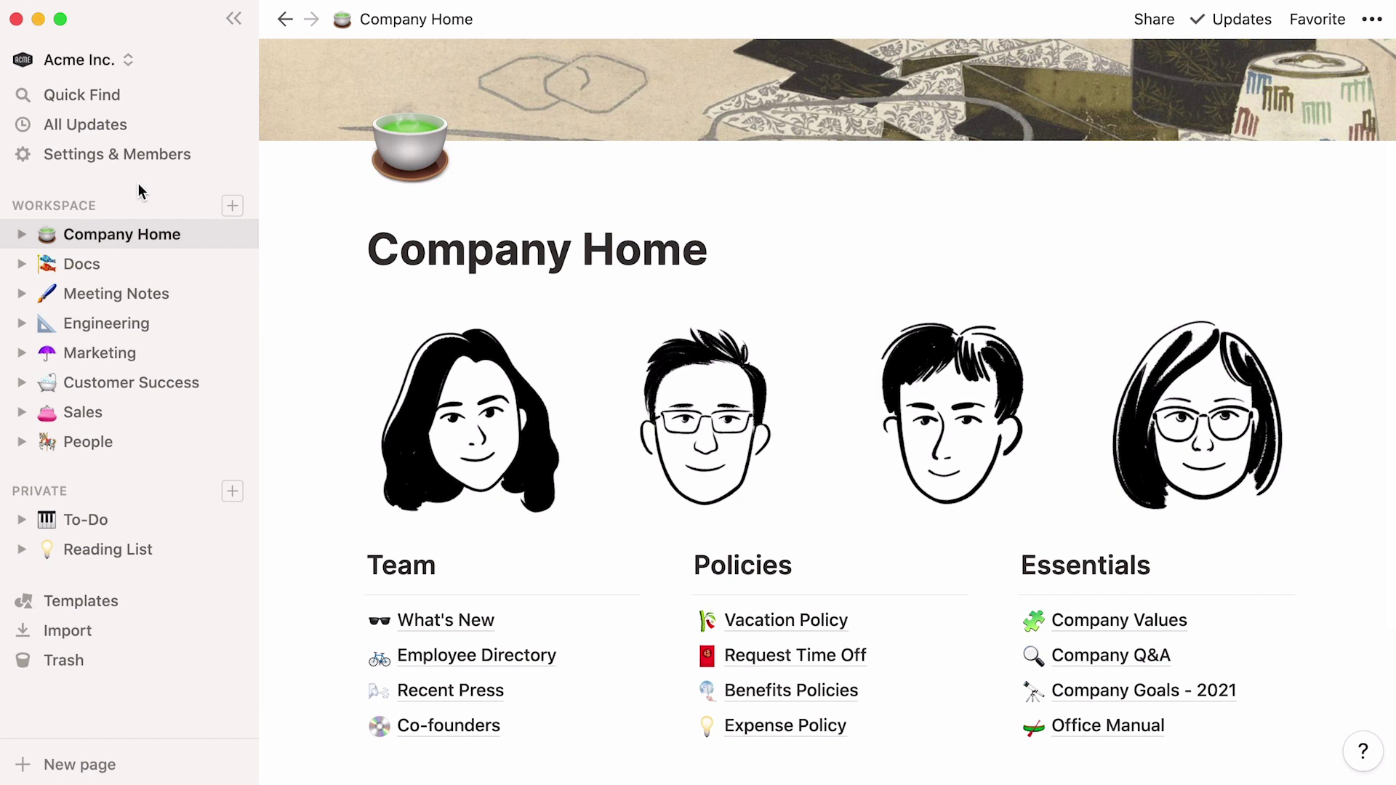
Open the Roadmap from the Engineering page and collapse the sidebar to widen the board.
{"action": "left_click", "coordinate": [165, 327]}
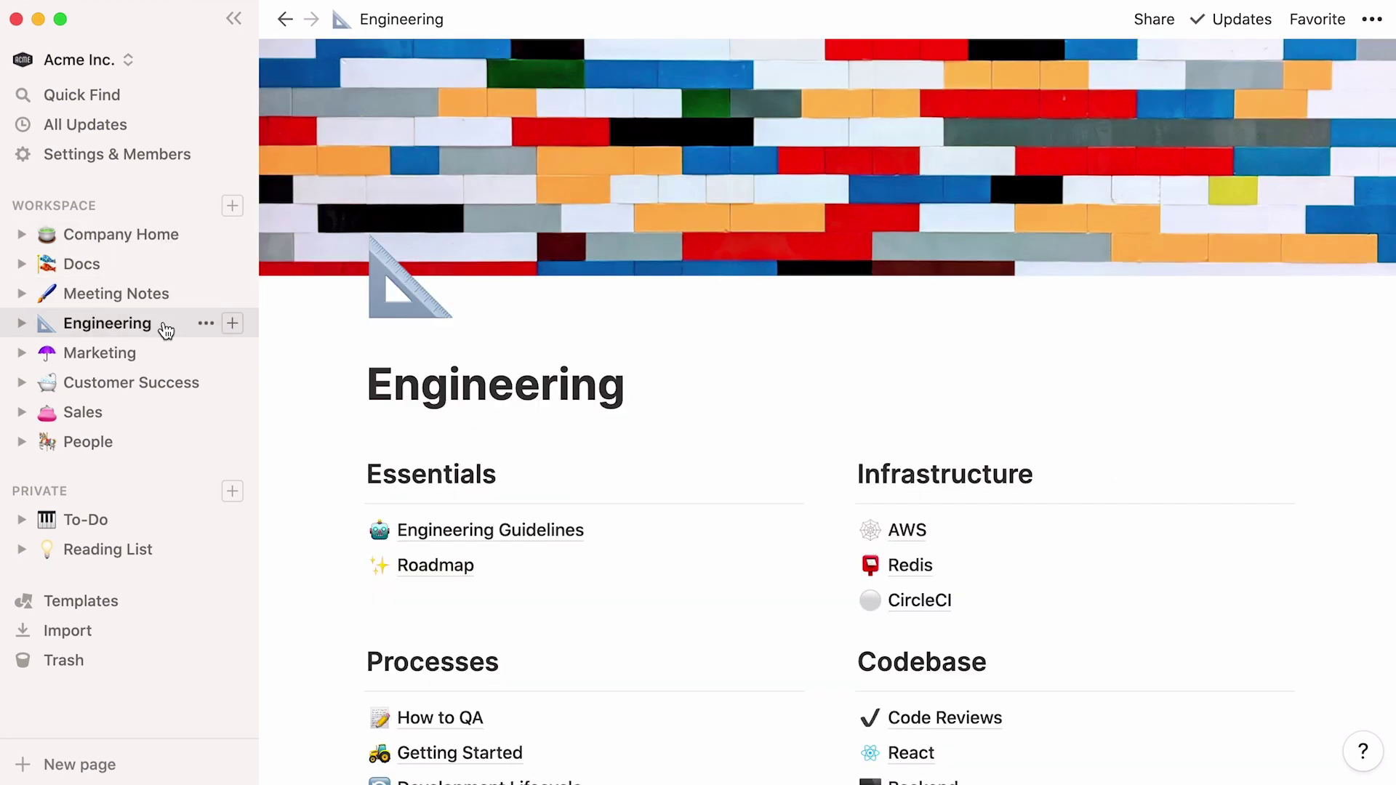
{"action": "left_click", "coordinate": [488, 566]}
{"action": "left_click", "coordinate": [234, 24]}
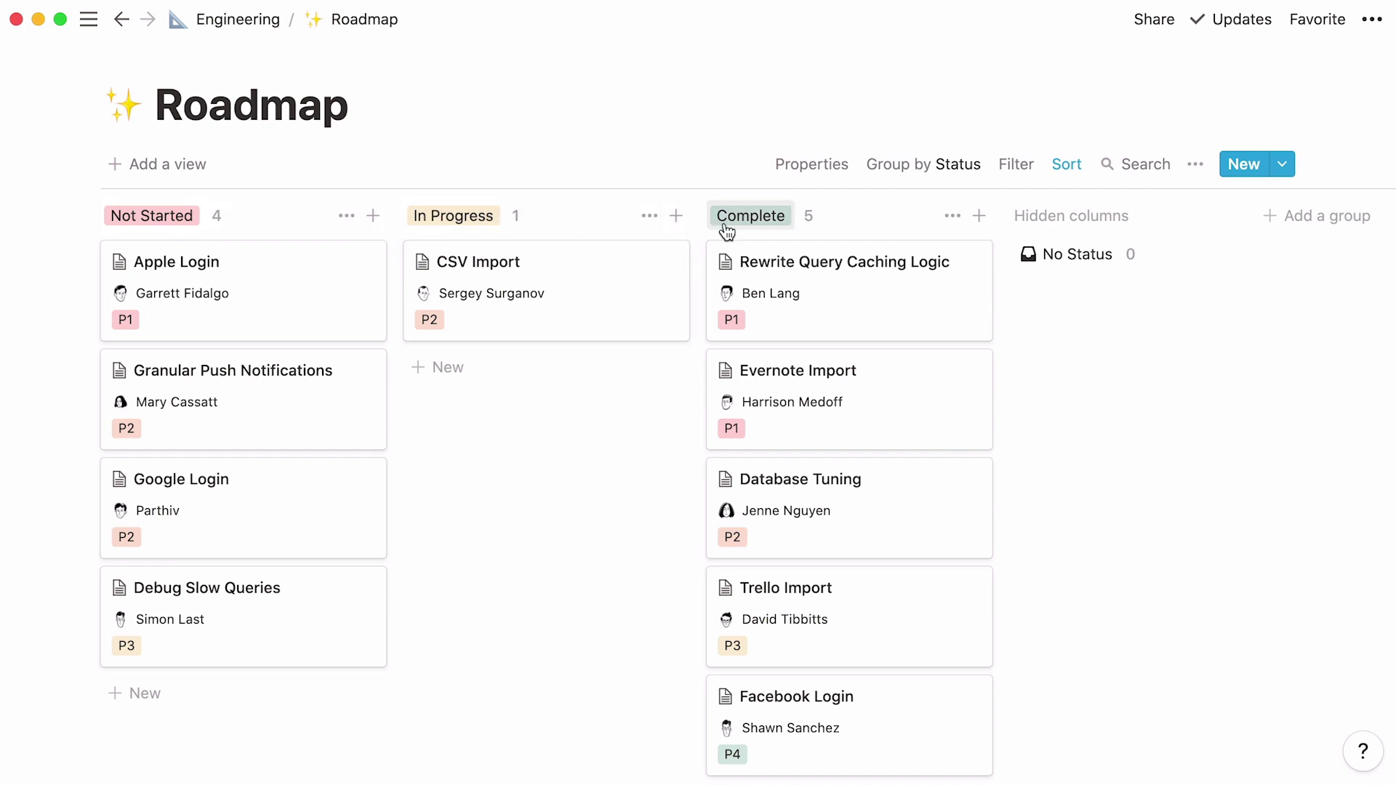
{"action": "left_click", "coordinate": [305, 402]}
{"action": "scroll", "coordinate": [221, 460], "scroll_direction": "down", "scroll_amount": 5}
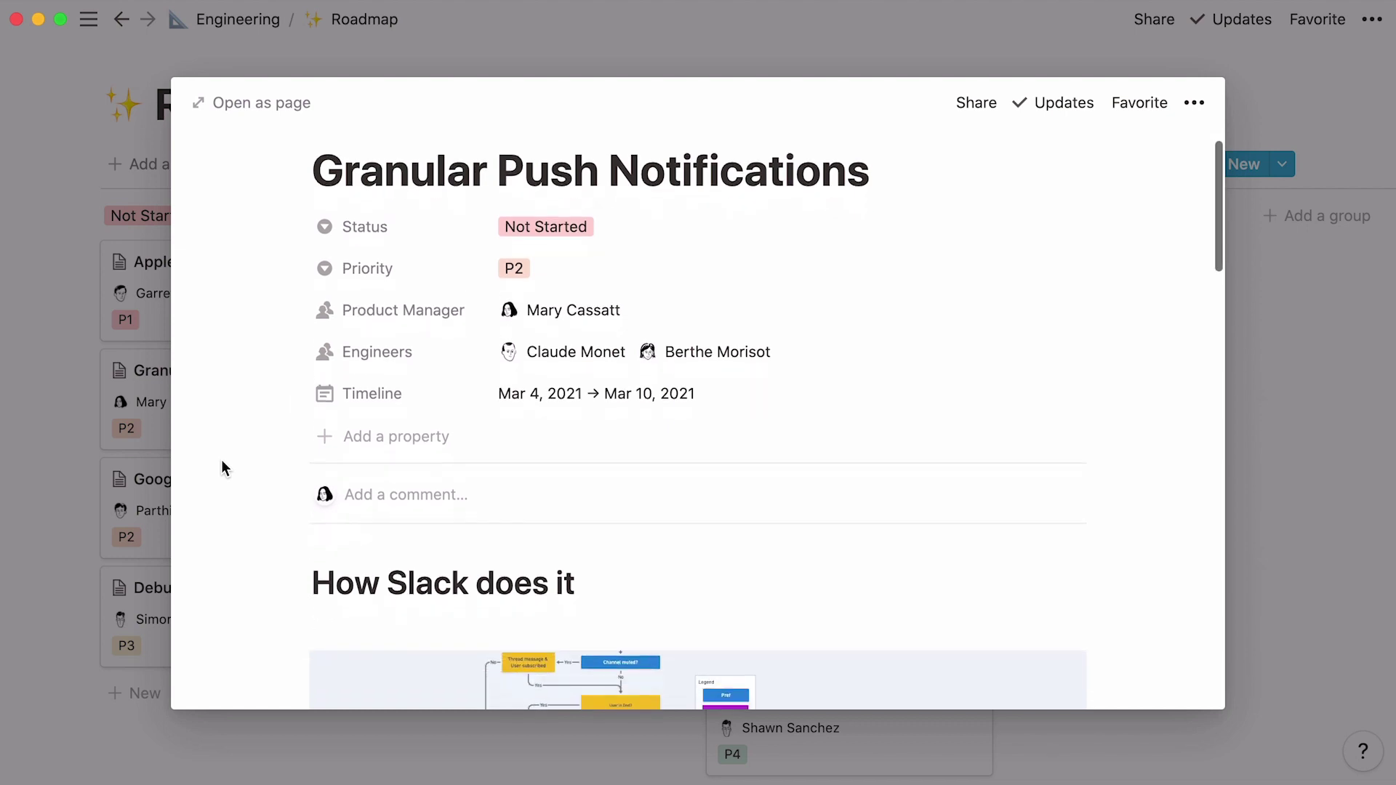
{"action": "scroll", "coordinate": [221, 460], "scroll_direction": "down", "scroll_amount": 7}
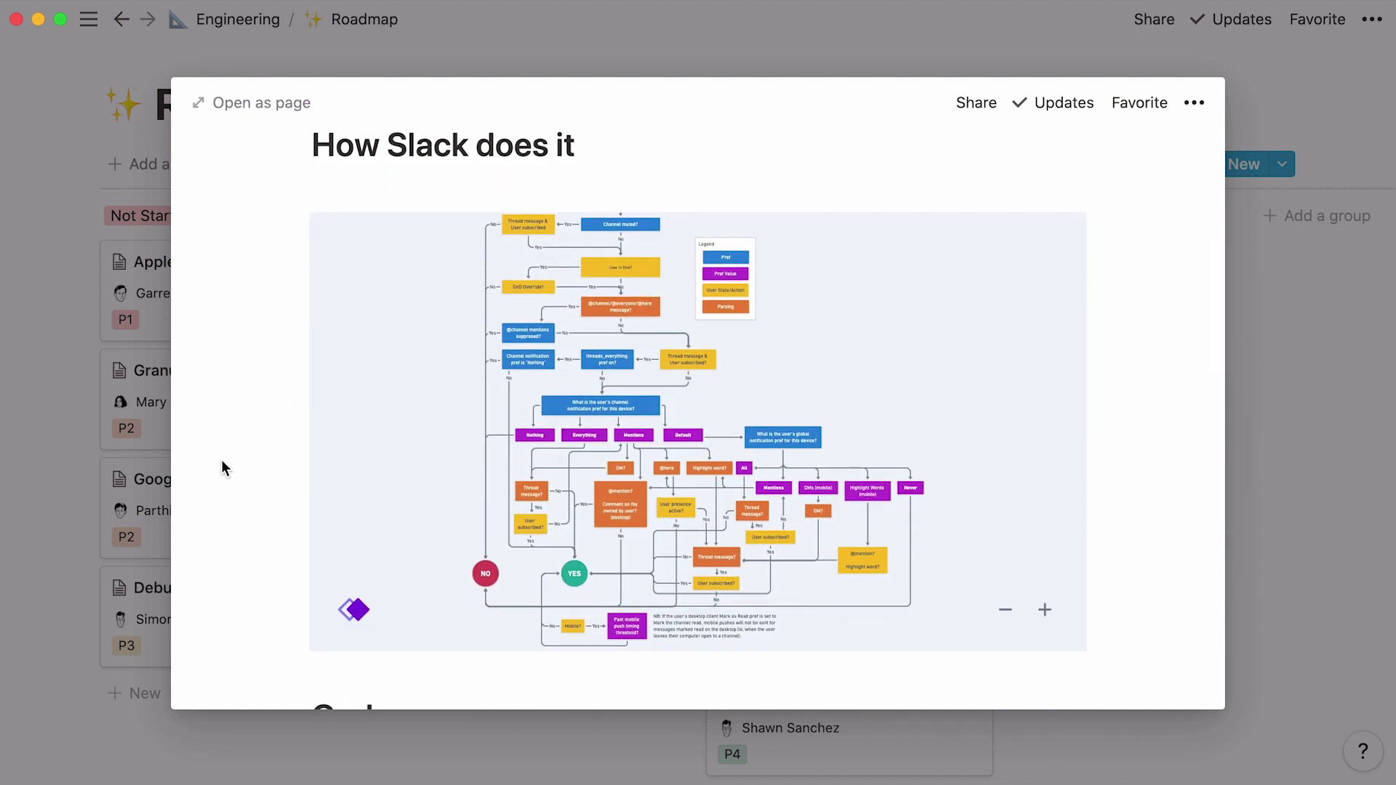
{"action": "scroll", "coordinate": [221, 460], "scroll_direction": "down", "scroll_amount": 10}
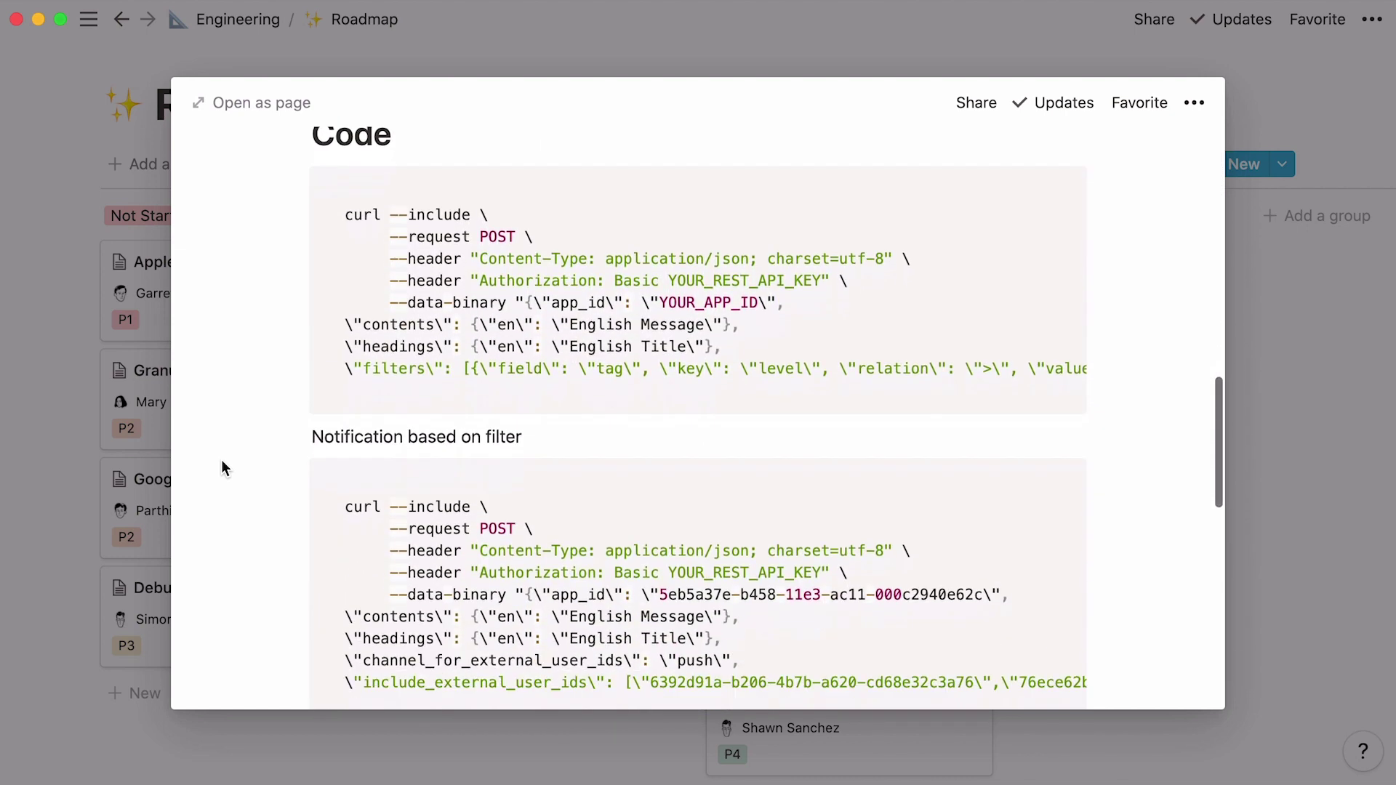
{"action": "scroll", "coordinate": [221, 459], "scroll_direction": "down", "scroll_amount": 4}
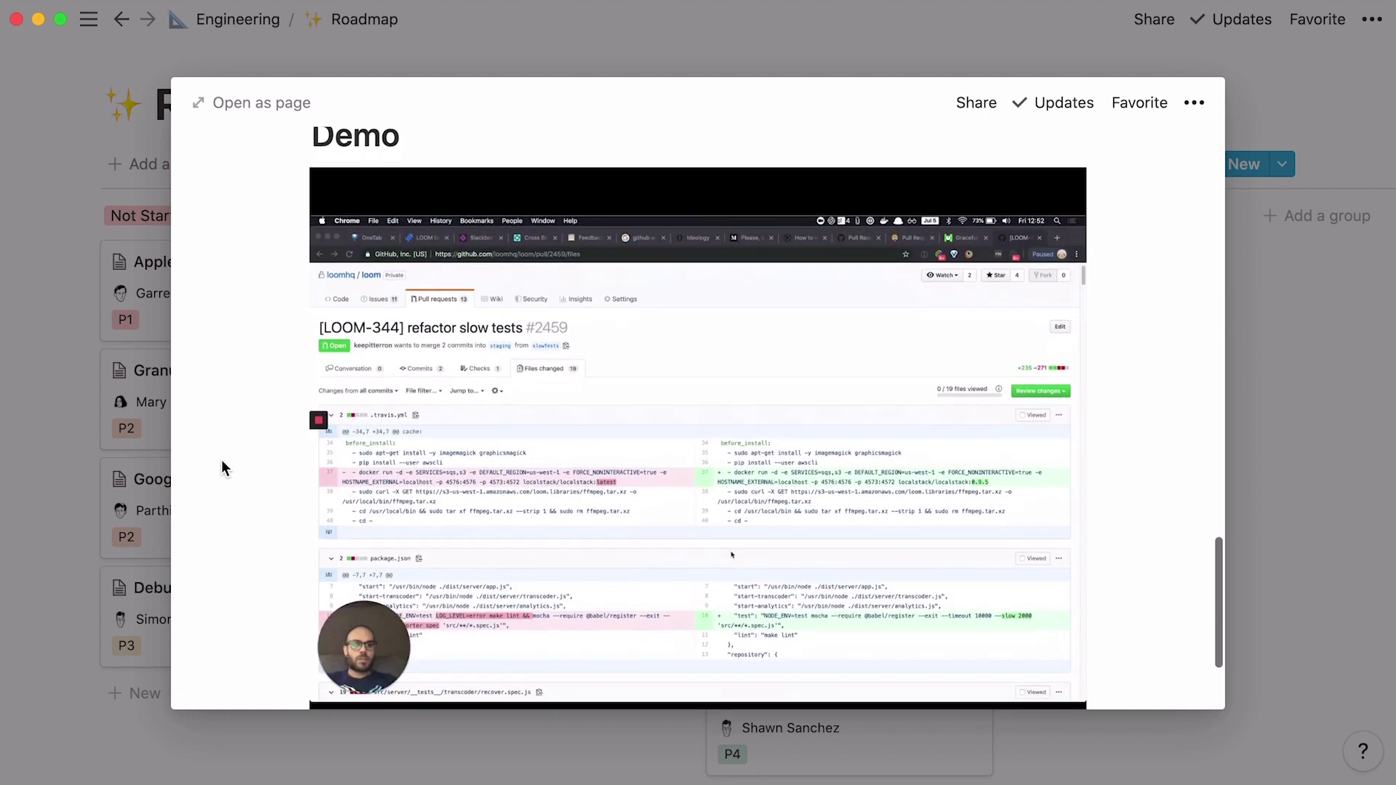
{"action": "key", "text": "Home"}
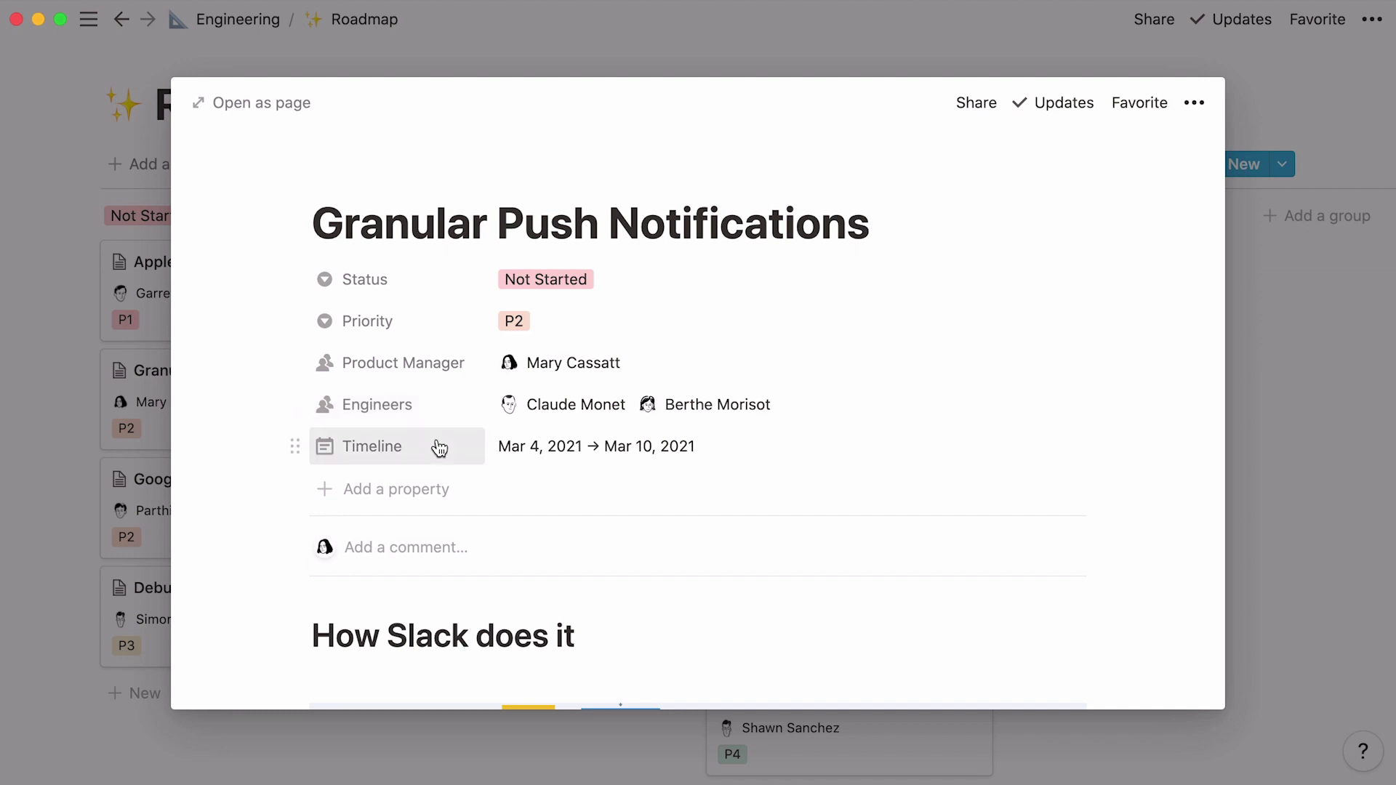
{"action": "left_click", "coordinate": [1001, 48]}
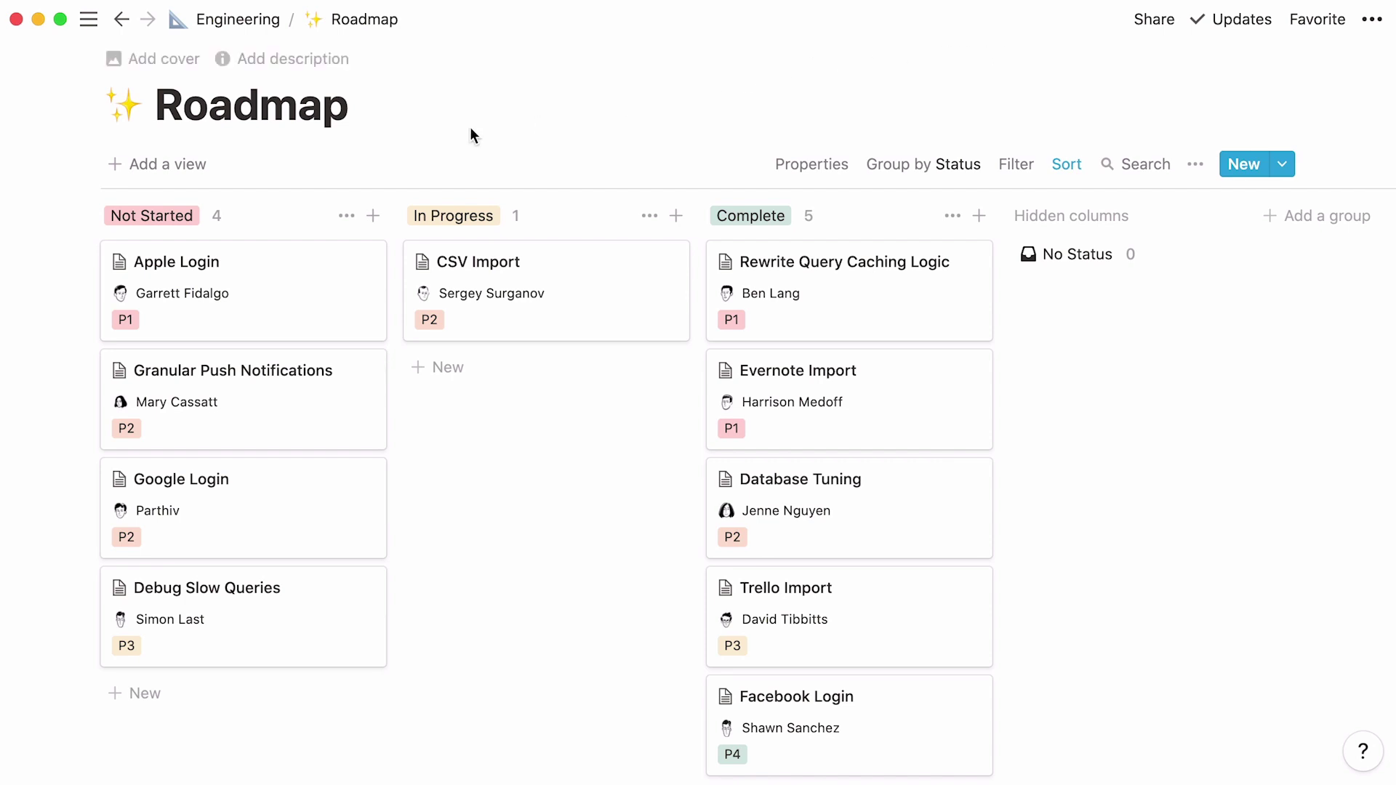
Create a new table view named 'All Tasks' in the Roadmap database.
{"action": "left_click", "coordinate": [203, 169]}
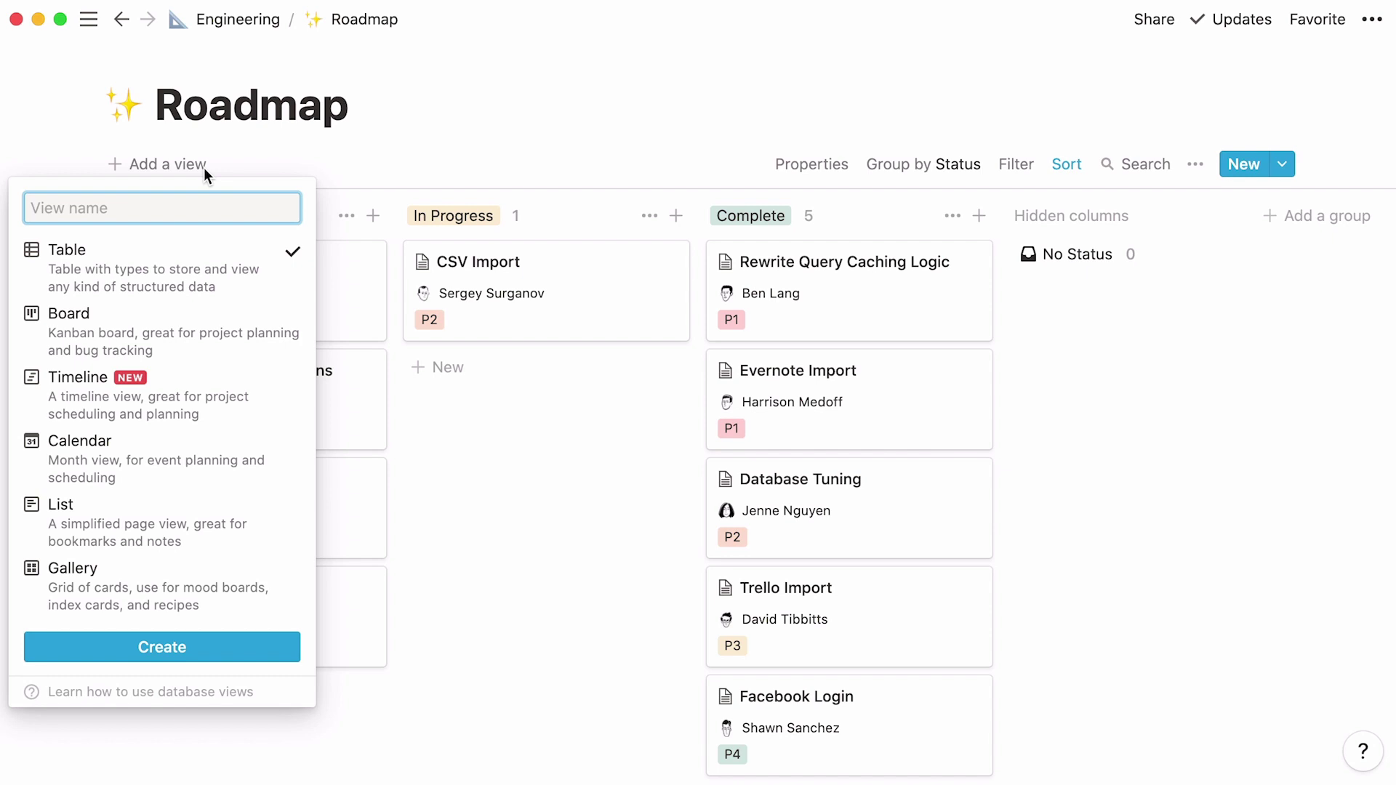
{"action": "mouse_move", "coordinate": [265, 281]}
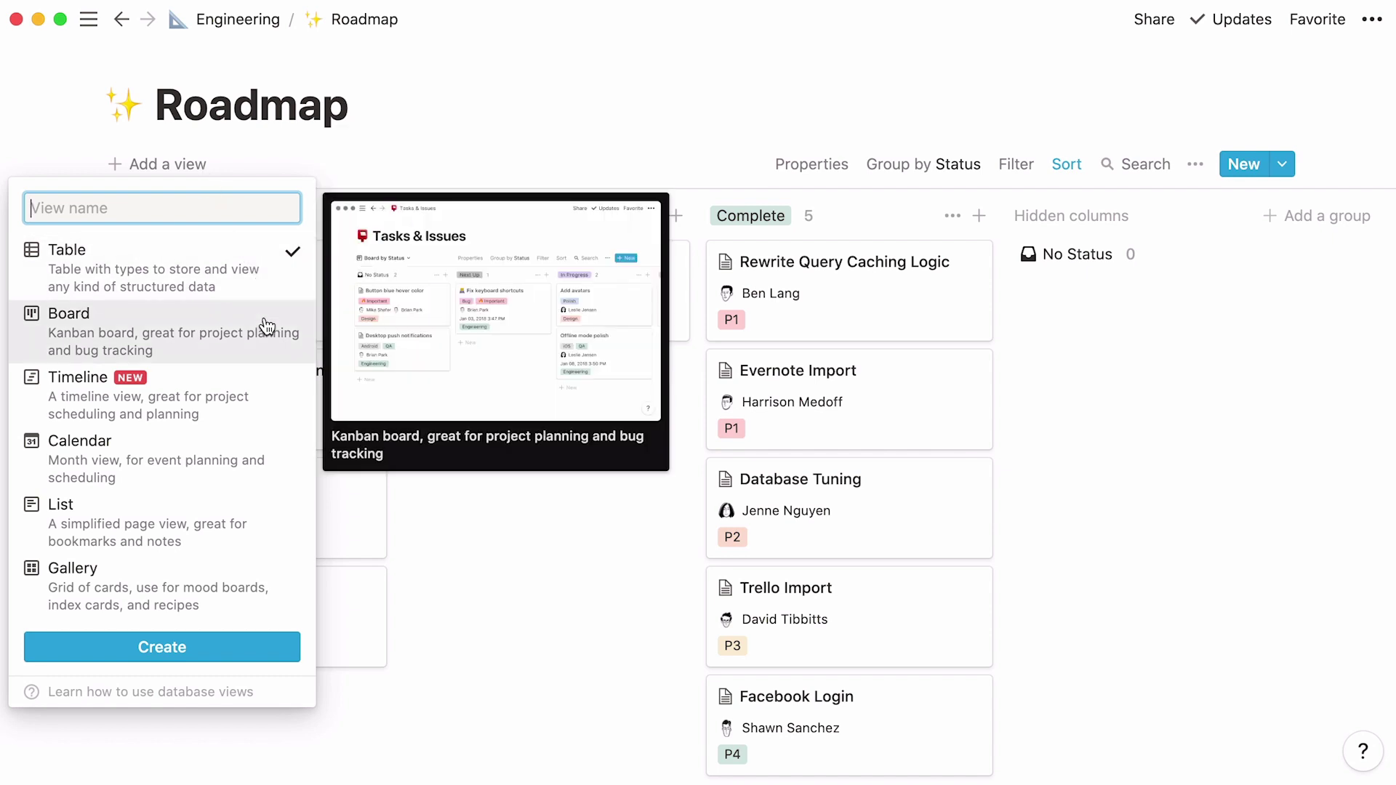
{"action": "mouse_move", "coordinate": [276, 521]}
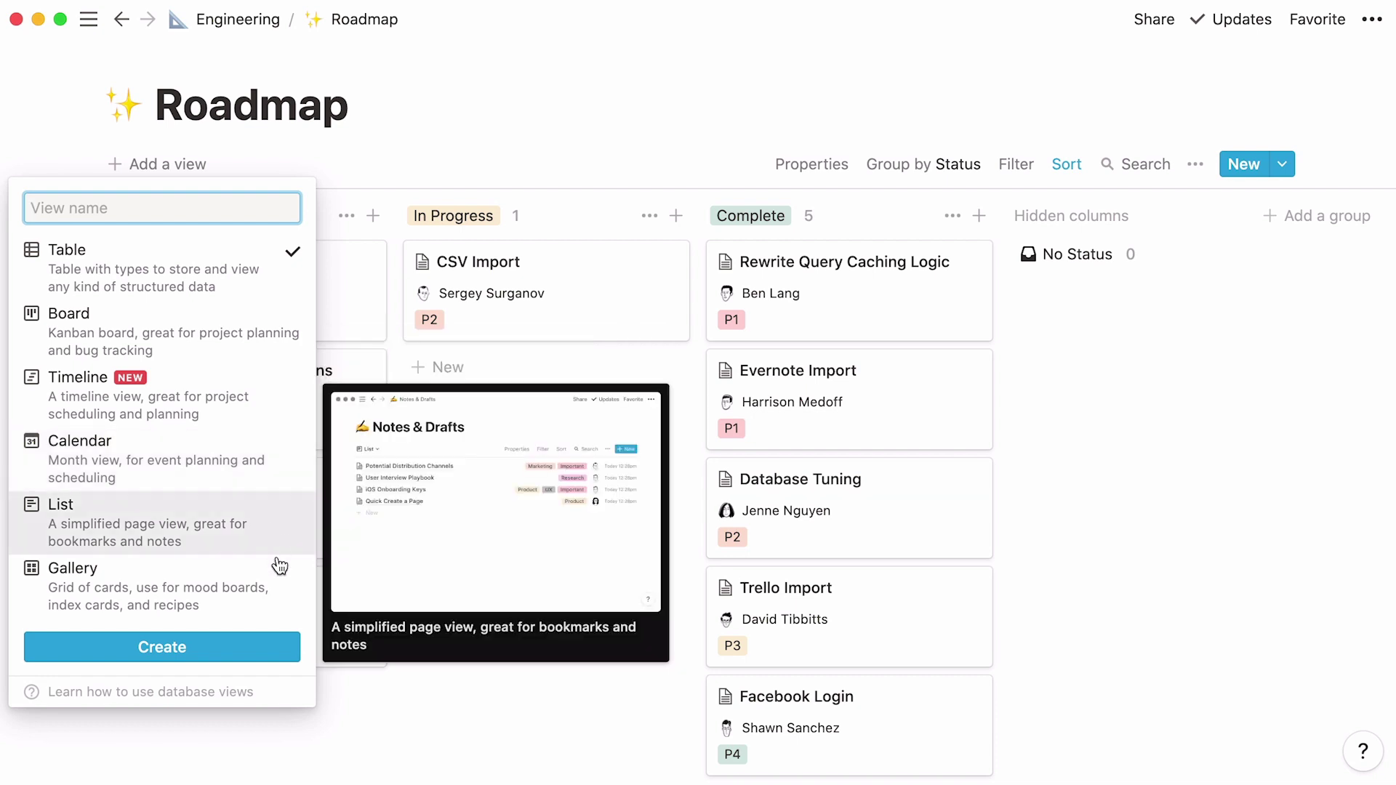
{"action": "mouse_move", "coordinate": [282, 586]}
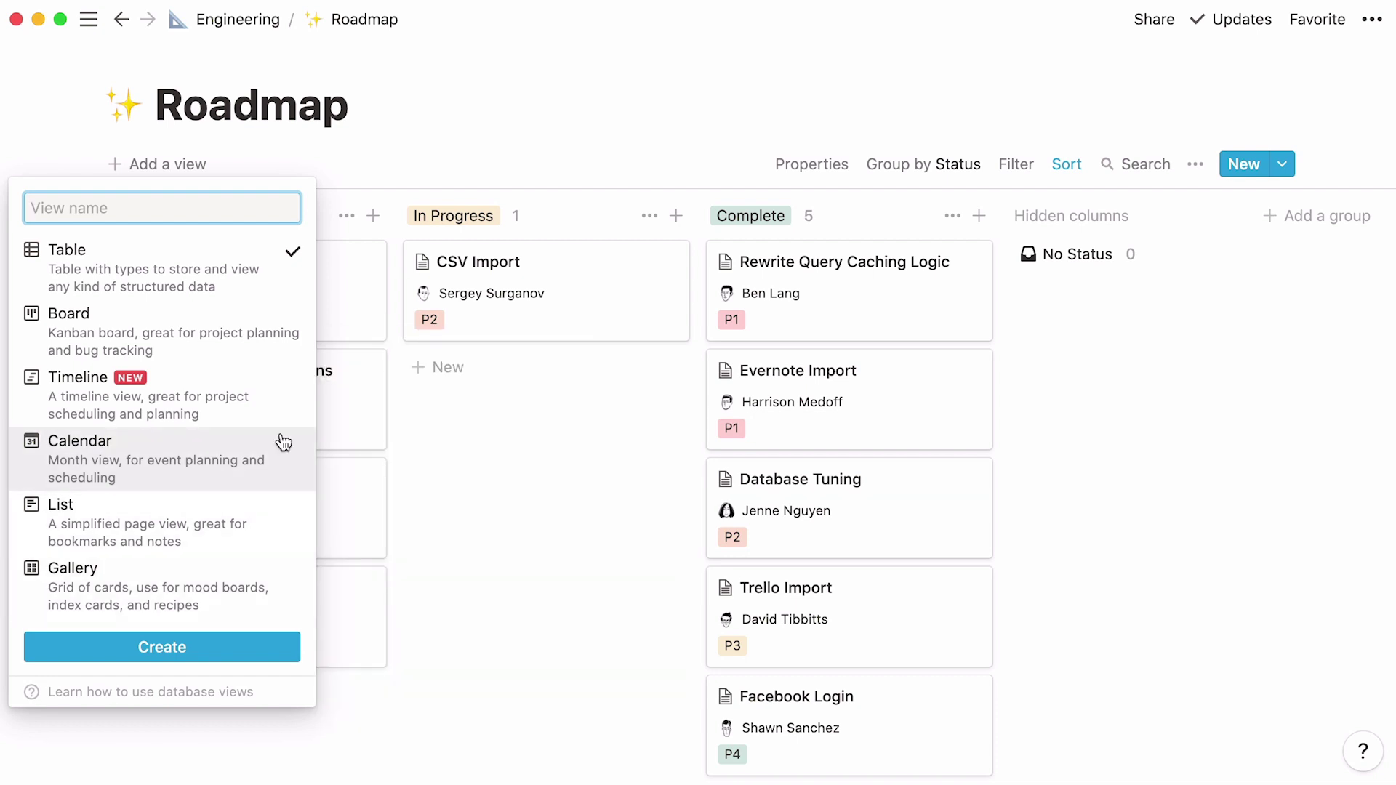
{"action": "type", "text": "All Tasks"}
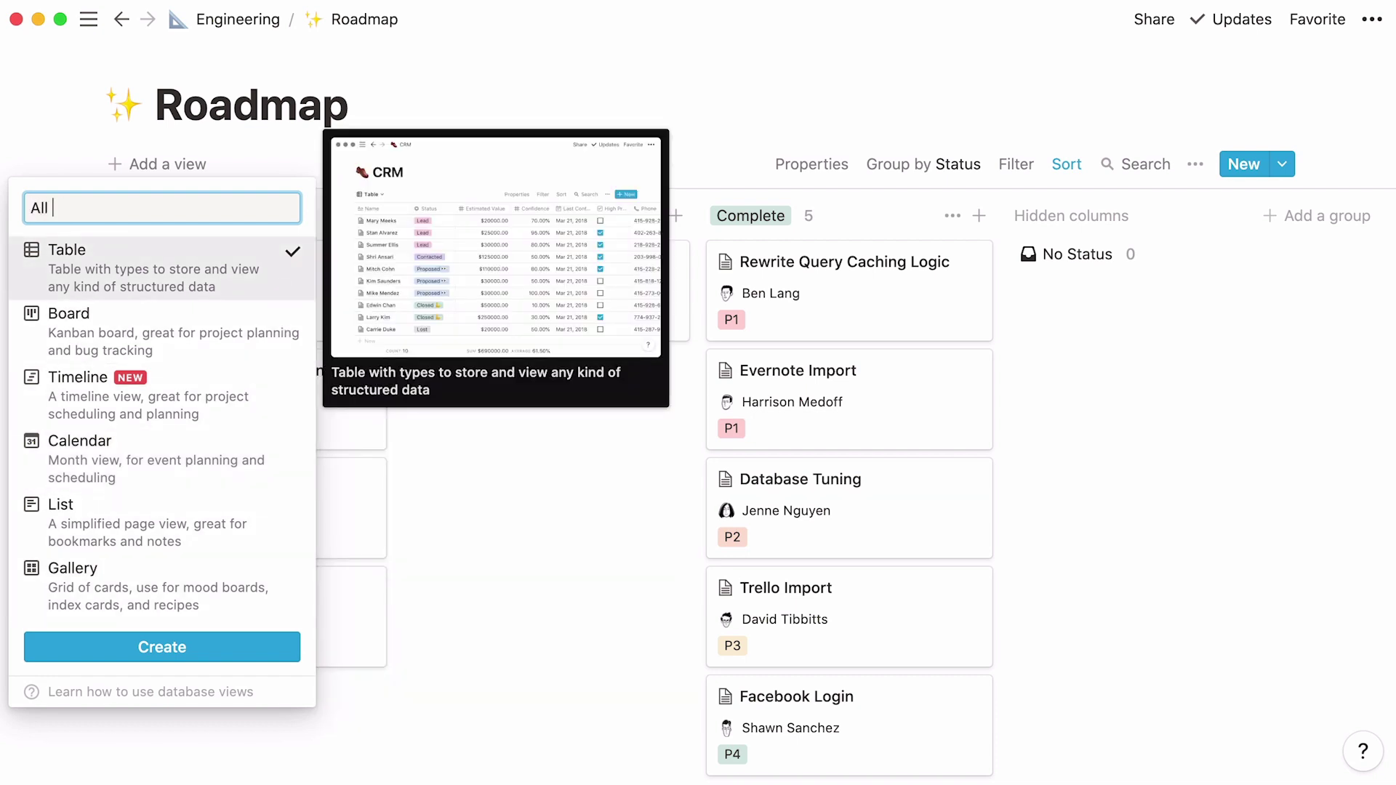
{"action": "left_click", "coordinate": [215, 647]}
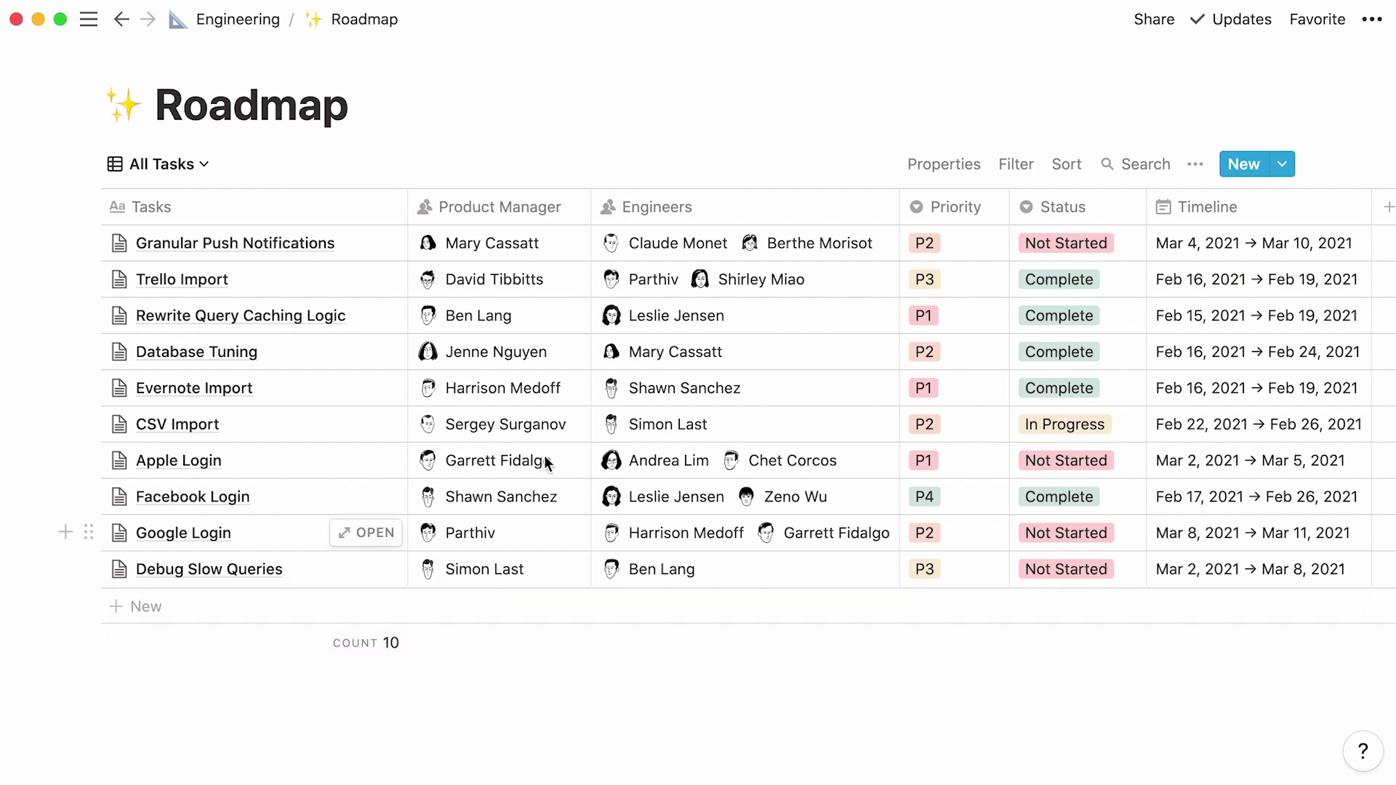
Hide the Engineers and Priority properties in the All Tasks table.
{"action": "left_click", "coordinate": [982, 167]}
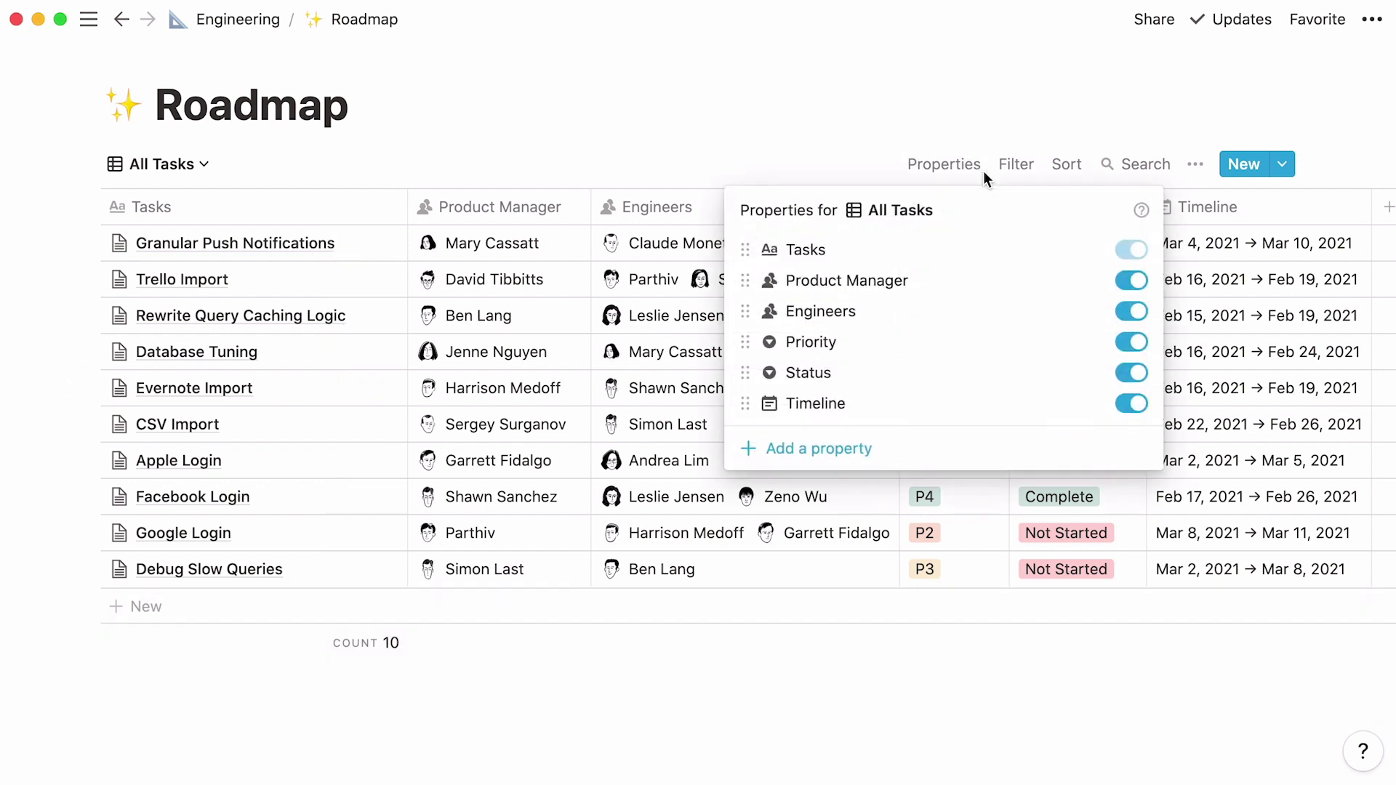
{"action": "left_click", "coordinate": [1119, 313]}
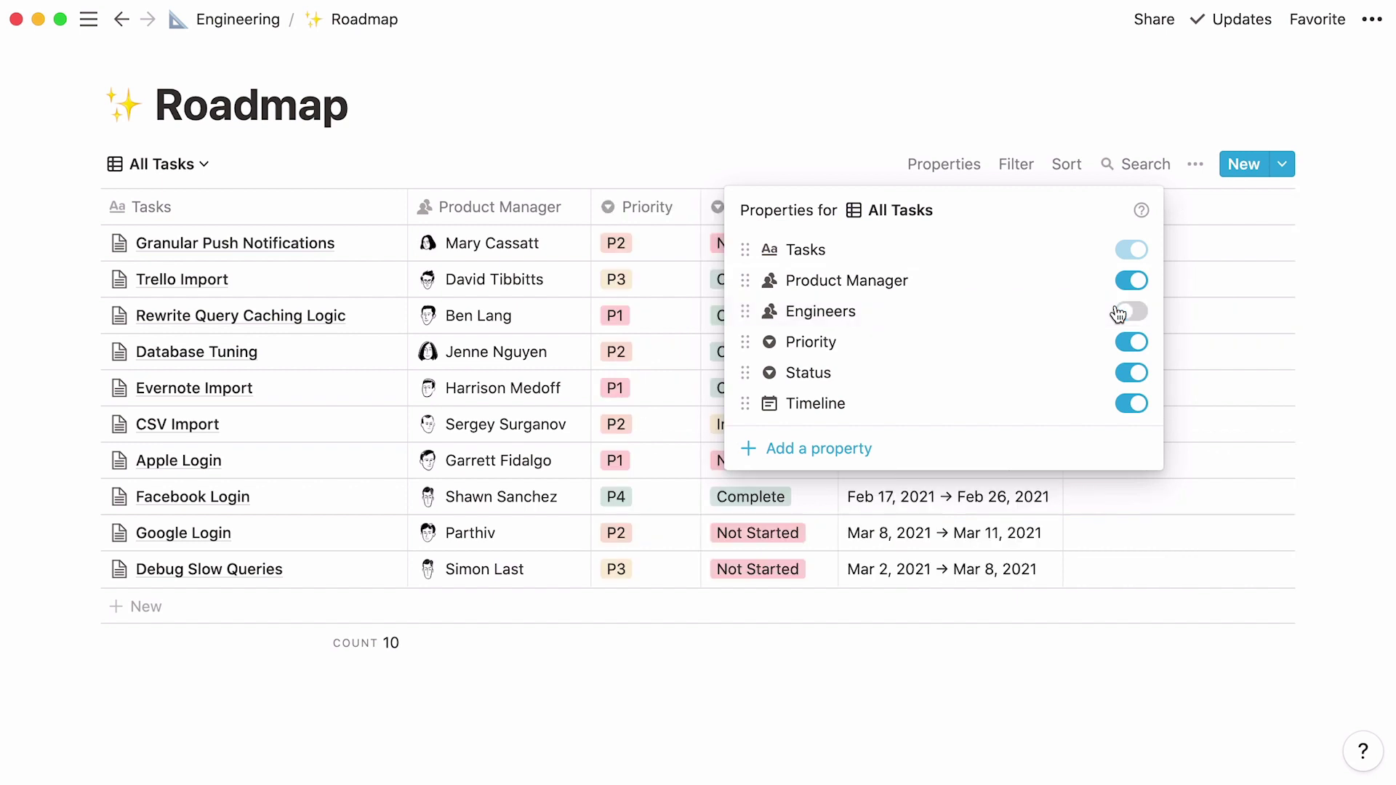
{"action": "left_click", "coordinate": [1148, 345]}
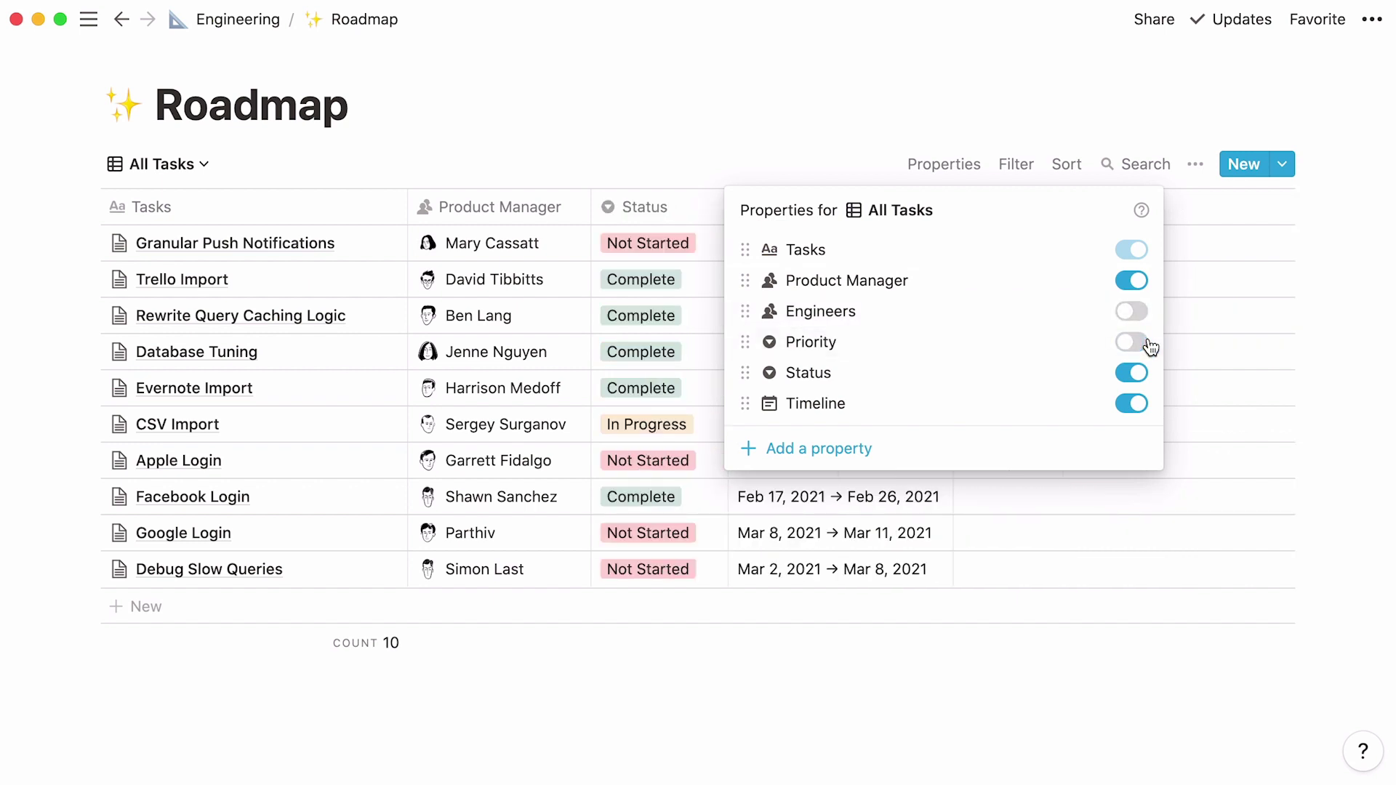
{"action": "left_click", "coordinate": [1334, 235]}
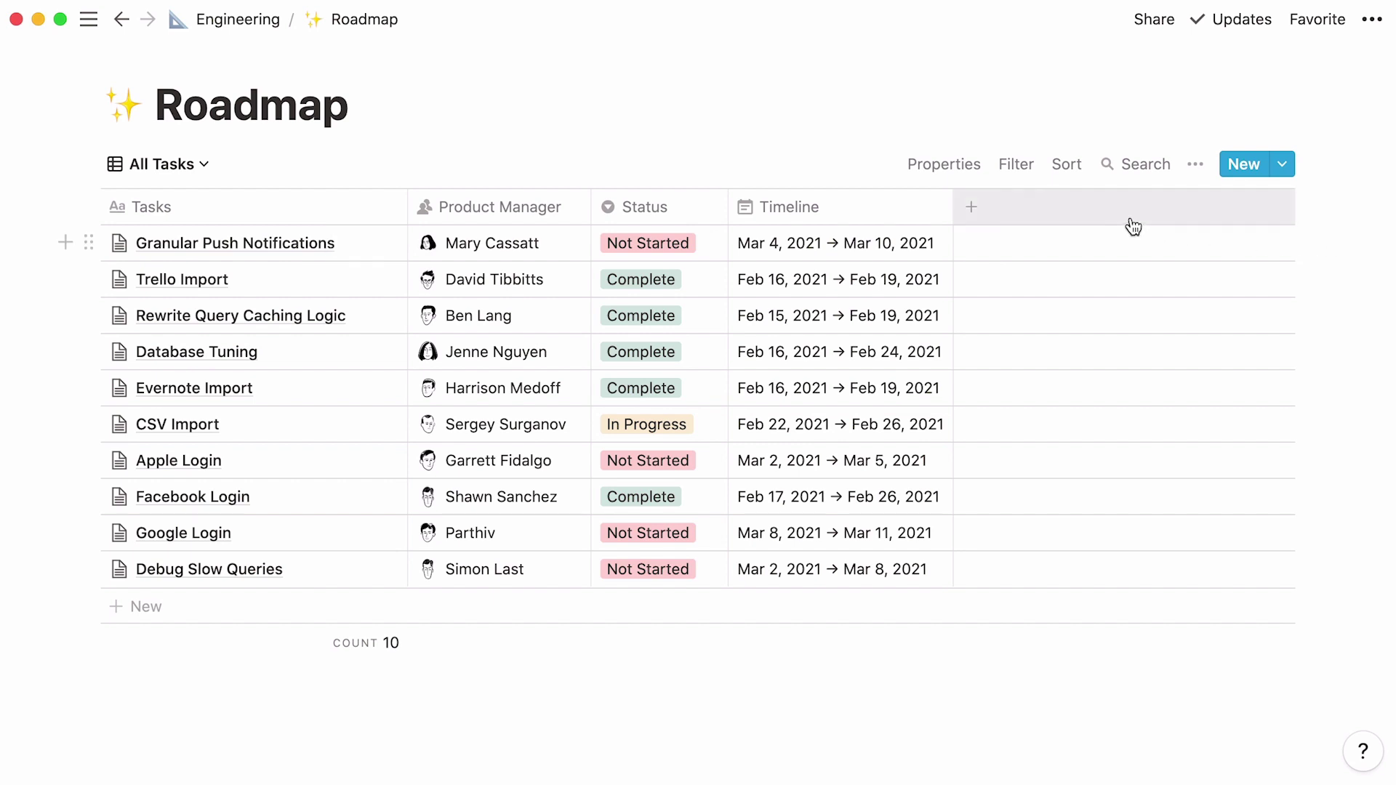
Add a new select property named 'Sprint' to the All Tasks table.
{"action": "left_click", "coordinate": [974, 209]}
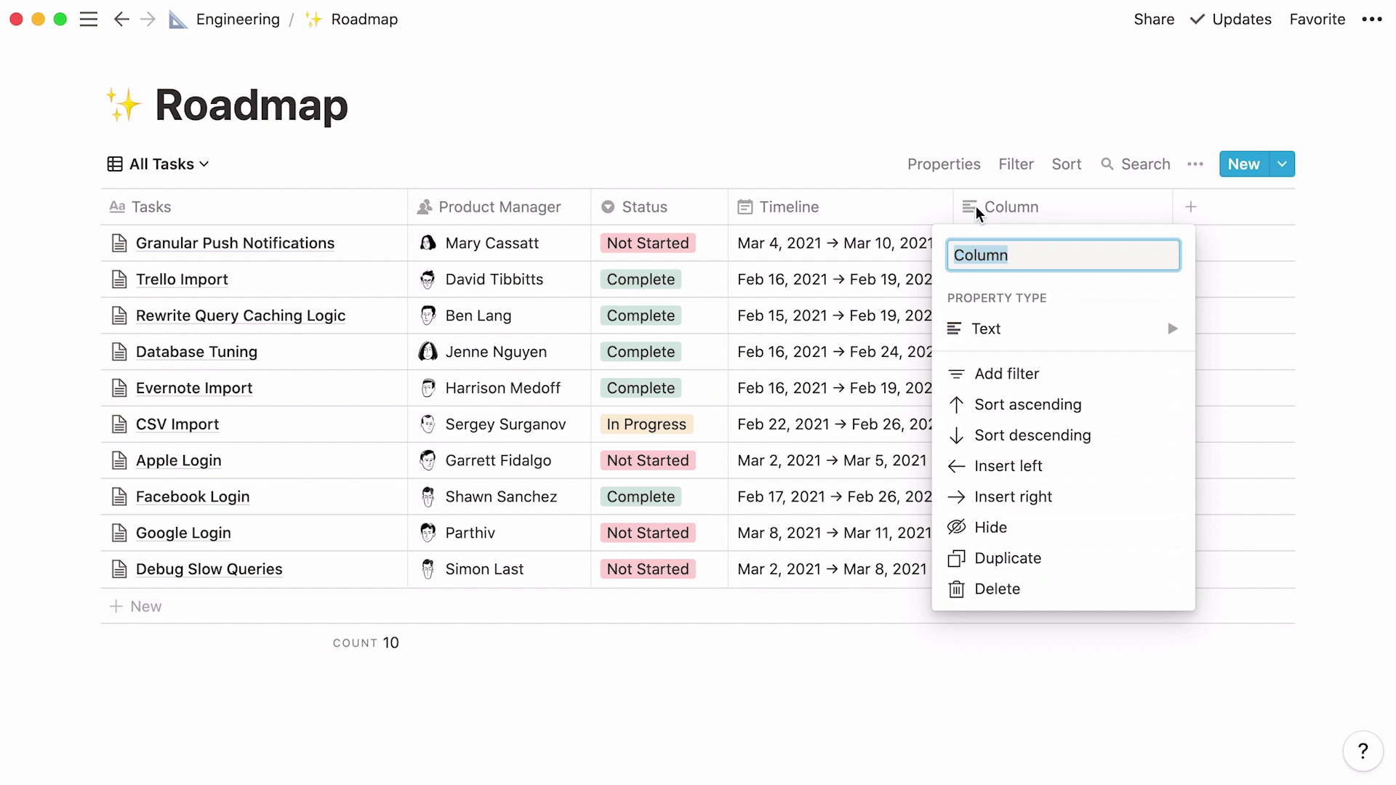
{"action": "type", "text": "Sprint"}
{"action": "mouse_move", "coordinate": [1018, 328]}
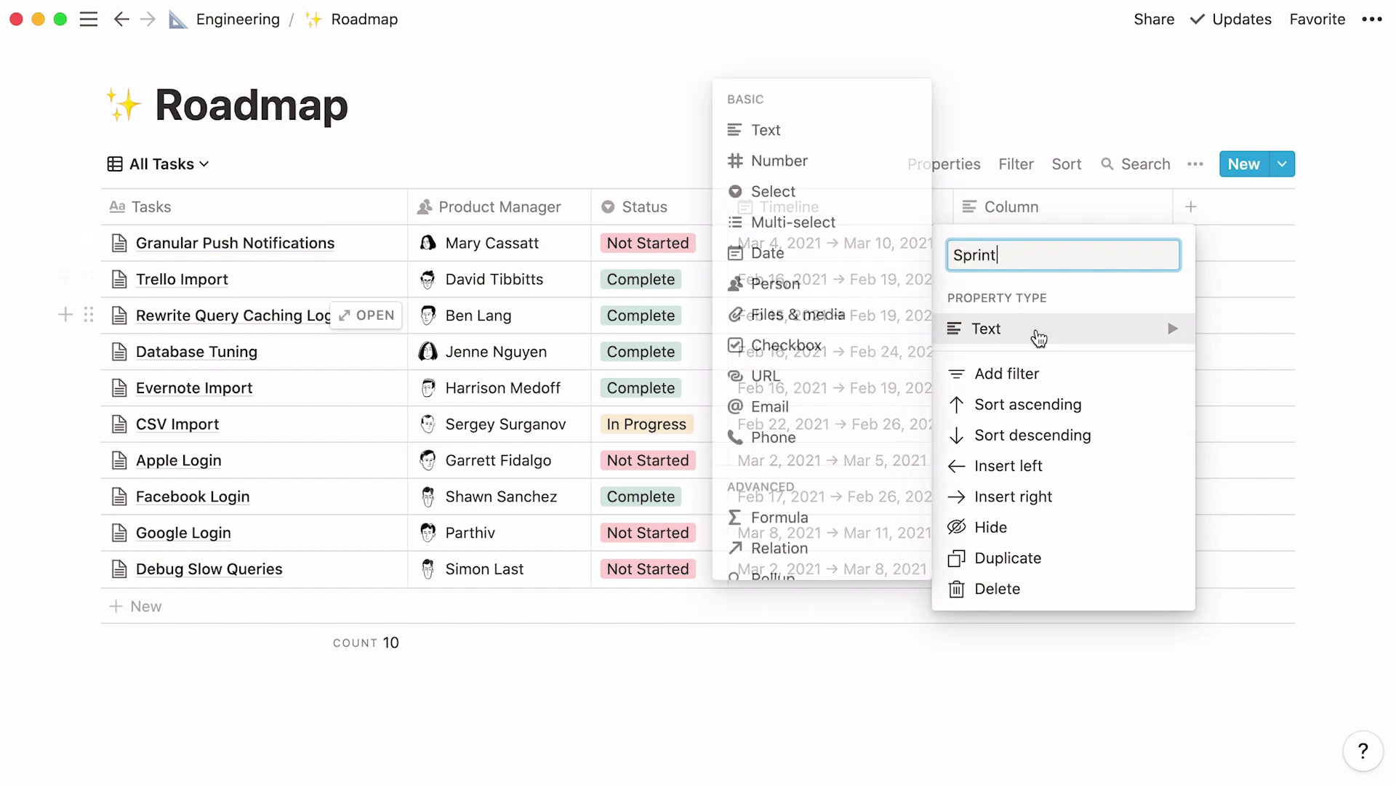
{"action": "left_click", "coordinate": [856, 200]}
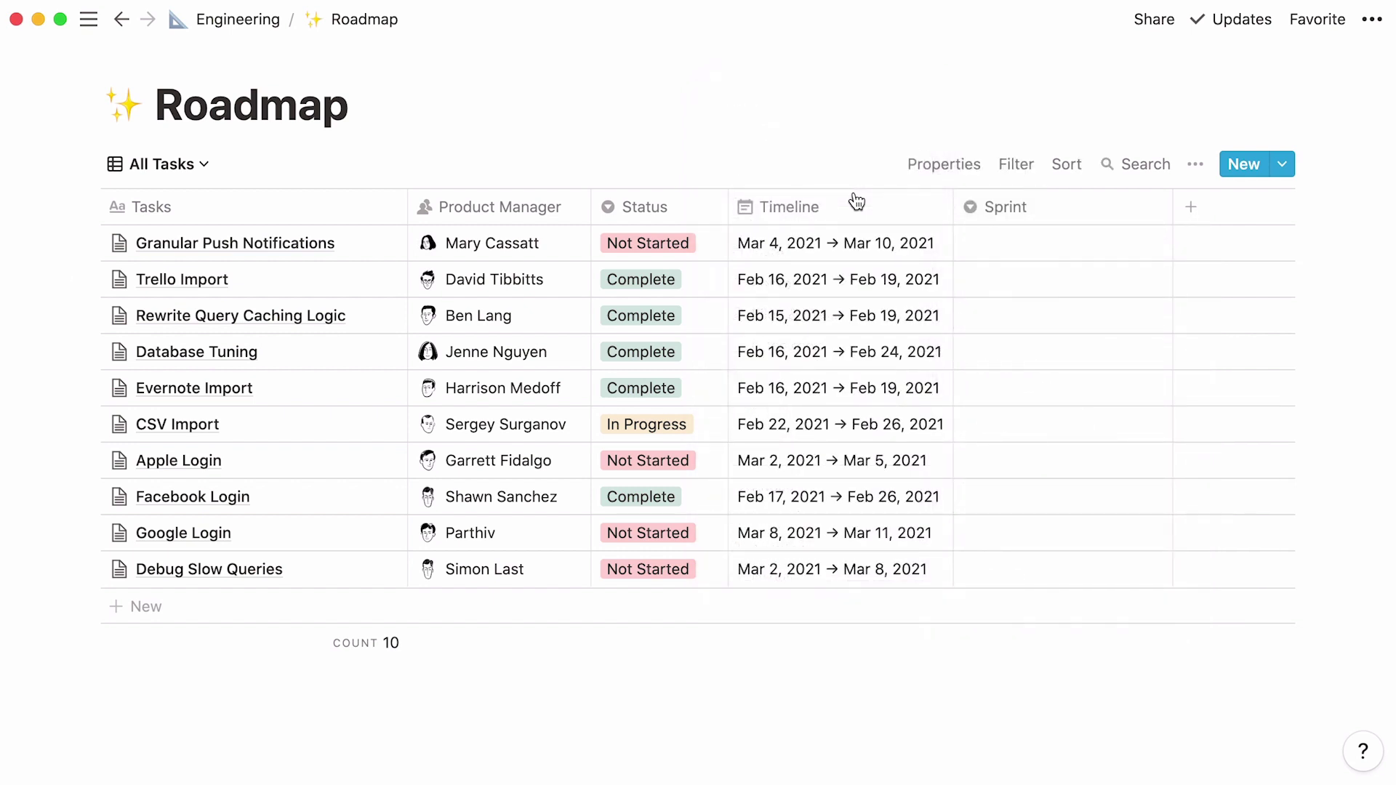
Tag six tasks Sprint 4 and four tasks Sprint 5, then narrow the Sprint column.
{"action": "left_click", "coordinate": [985, 229]}
{"action": "type", "text": "S"}
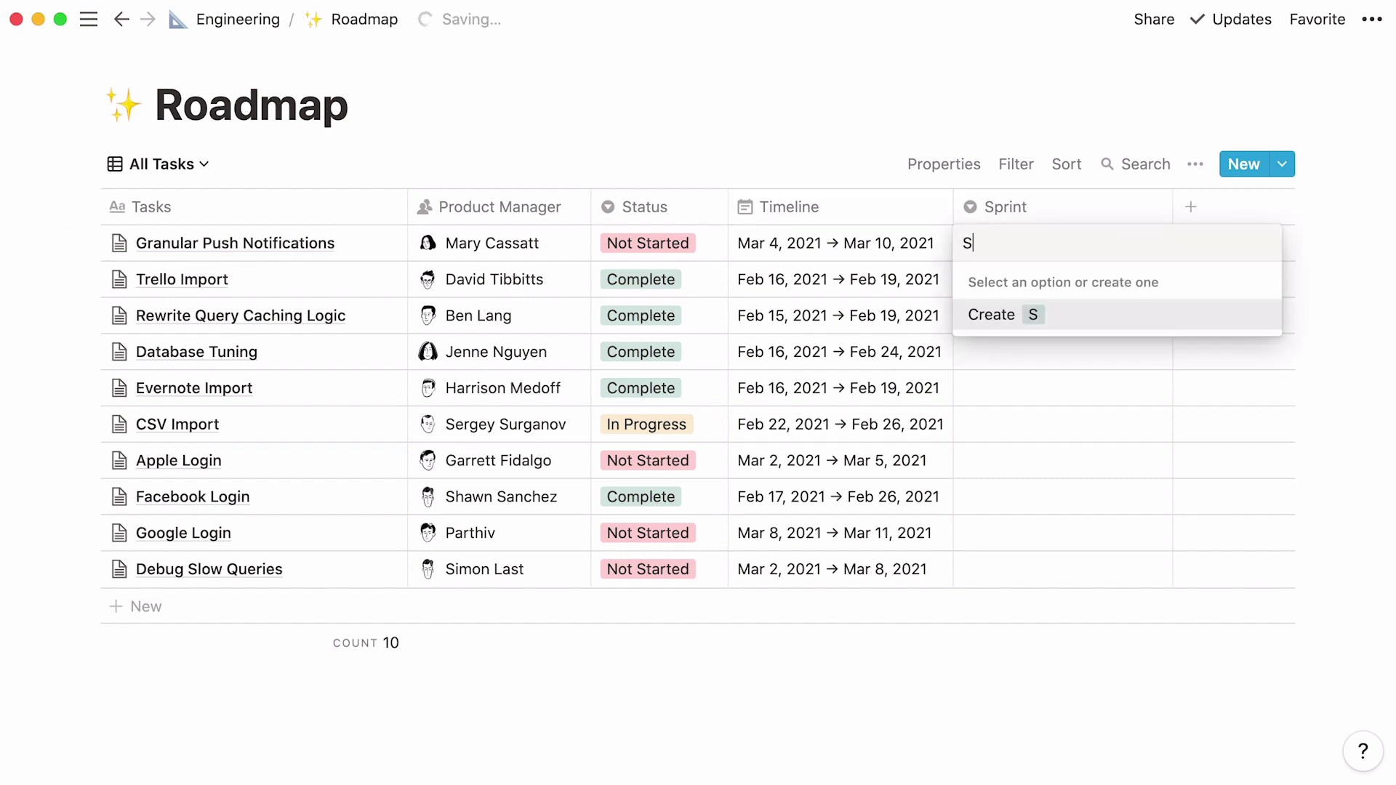
{"action": "type", "text": "print 5"}
{"action": "key", "text": "Return"}
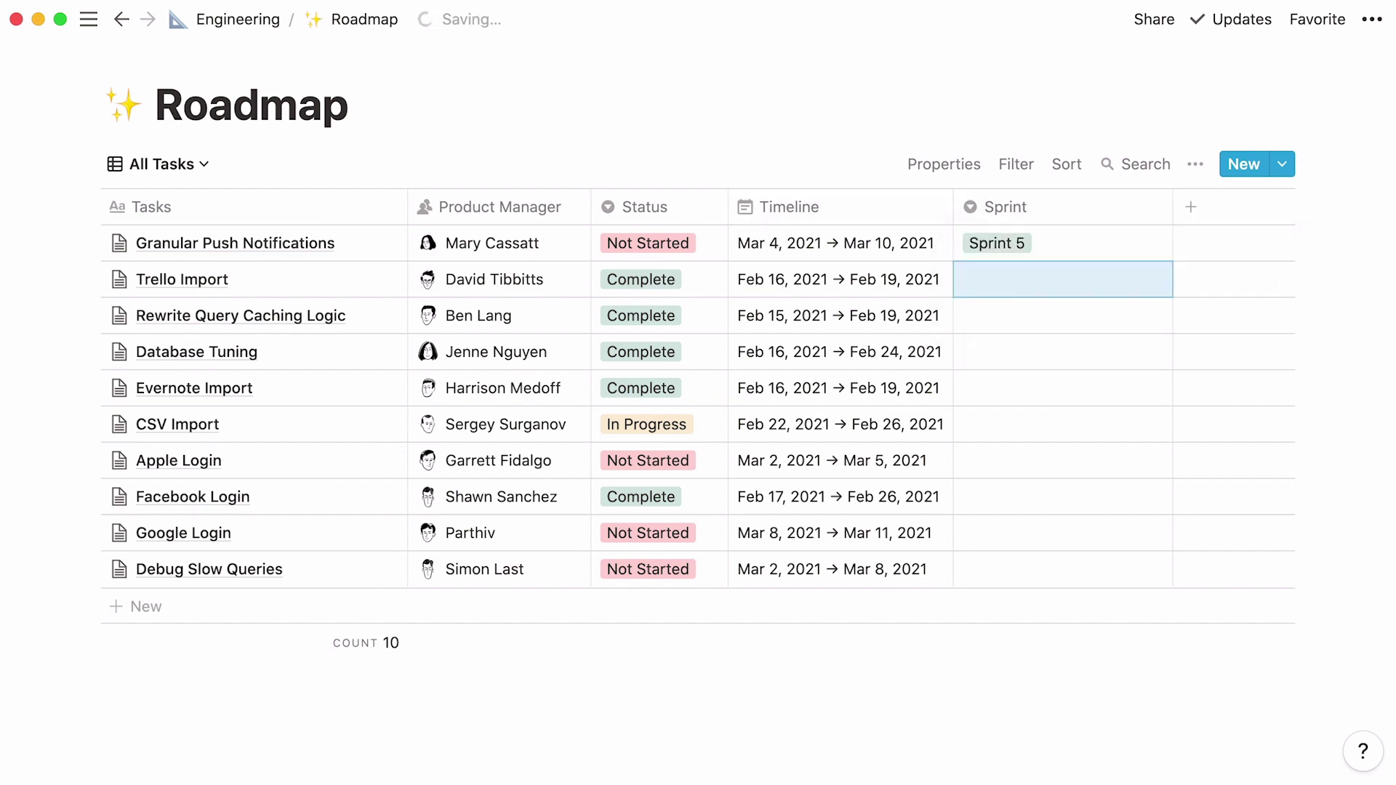
{"action": "type", "text": "Sprint 4"}
{"action": "key", "text": "Return"}
{"action": "key", "text": "Return"}
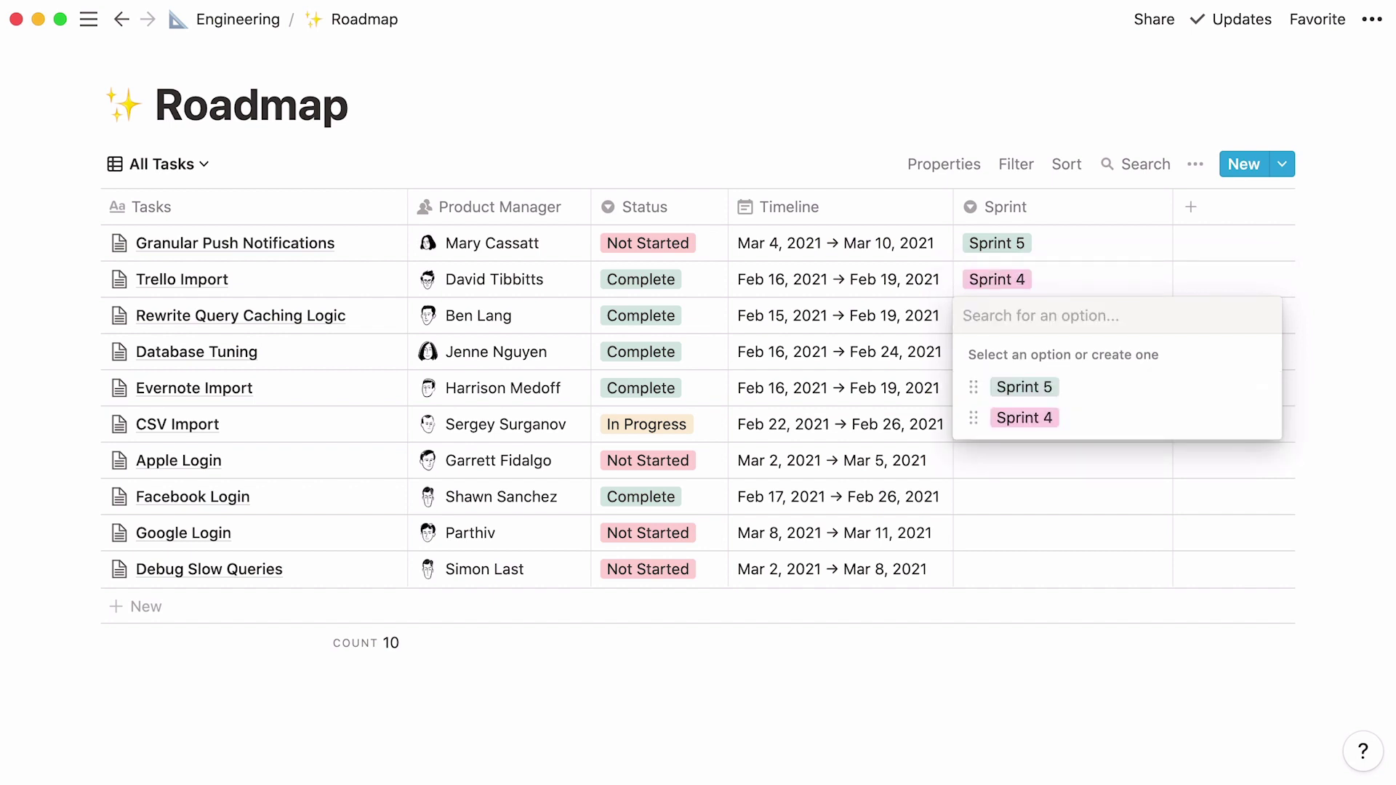
{"action": "type", "text": "4"}
{"action": "key", "text": "Return"}
{"action": "key", "text": "Return"}
{"action": "type", "text": "4"}
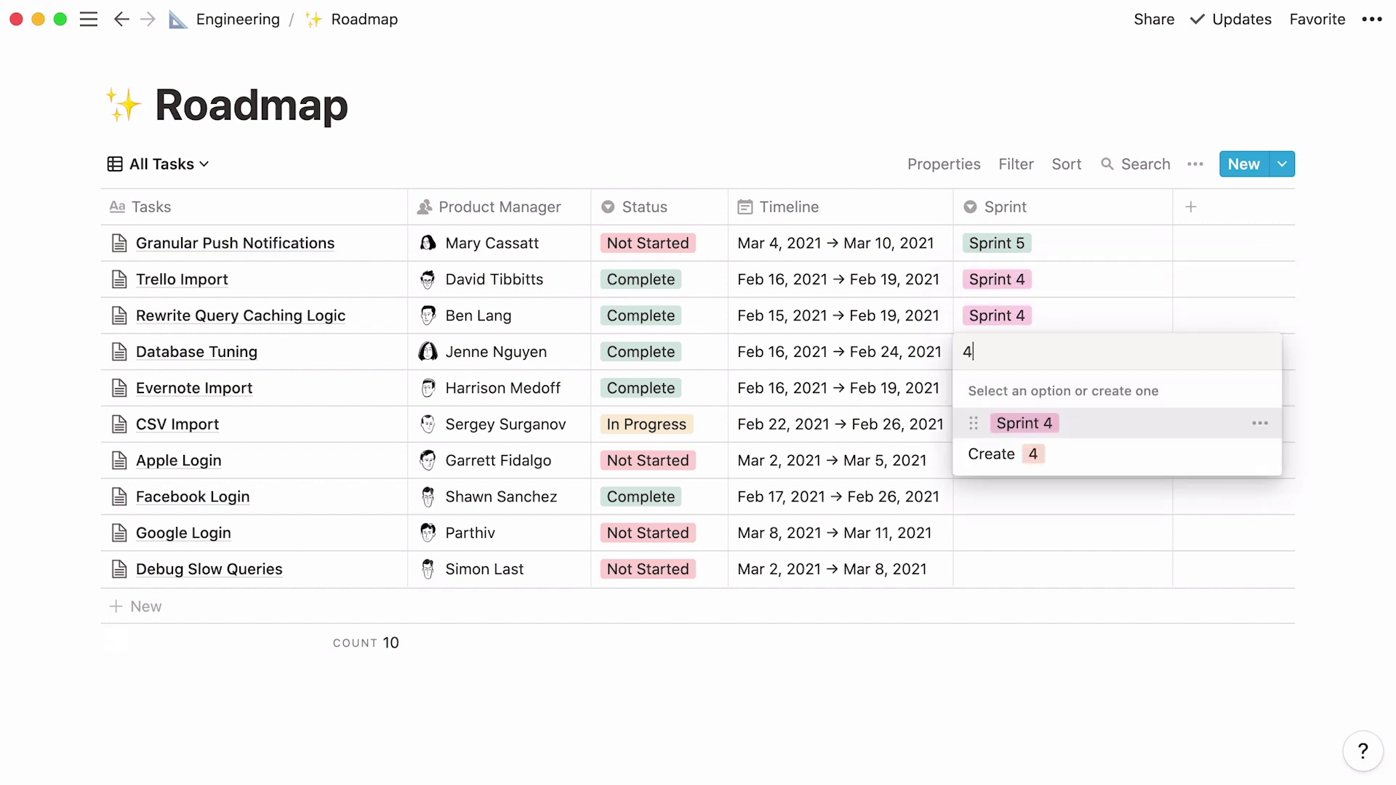
{"action": "key", "text": "Return"}
{"action": "type", "text": "4"}
{"action": "key", "text": "Return"}
{"action": "type", "text": "5"}
{"action": "key", "text": "Return"}
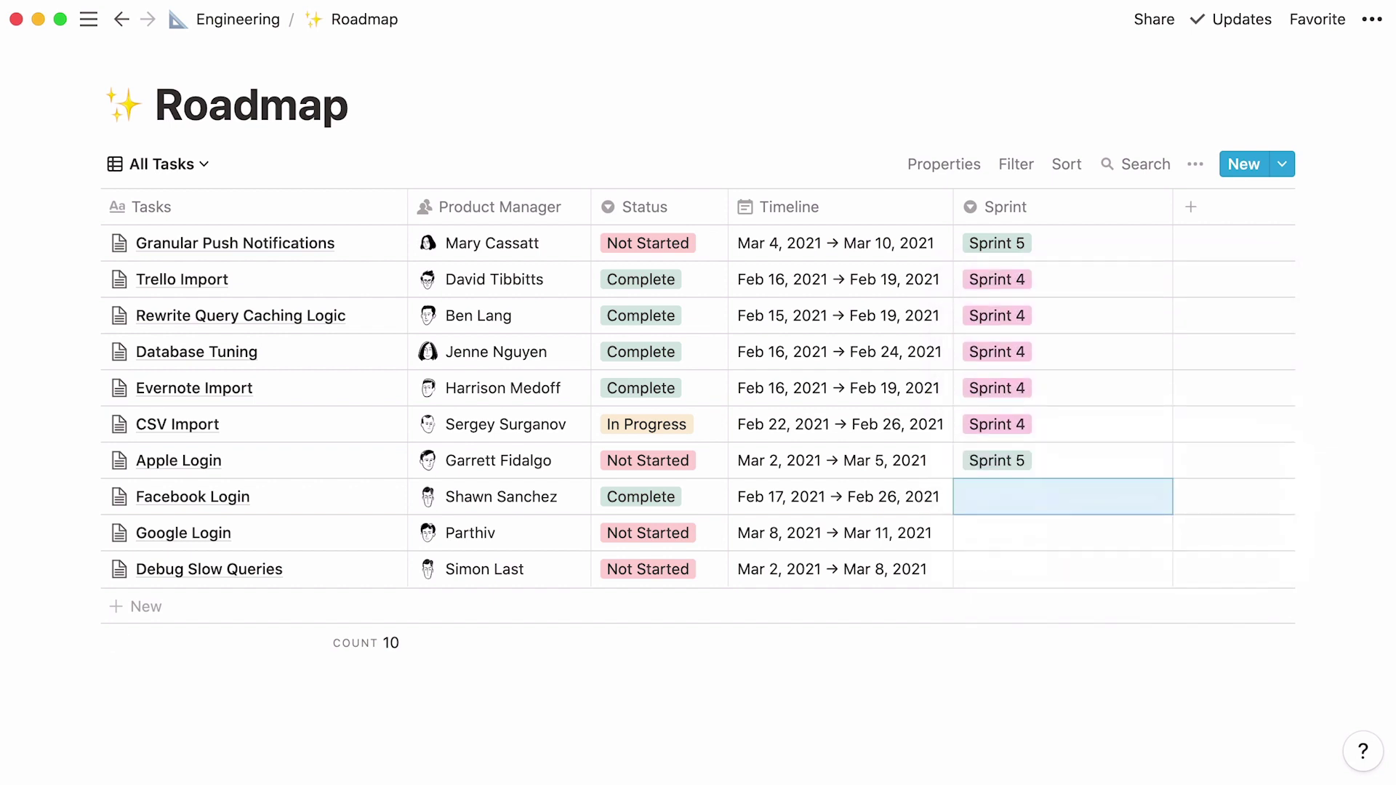
{"action": "type", "text": "4"}
{"action": "key", "text": "Return"}
{"action": "key", "text": "Return"}
{"action": "type", "text": "5"}
{"action": "key", "text": "Return"}
{"action": "key", "text": "Return"}
{"action": "type", "text": "5"}
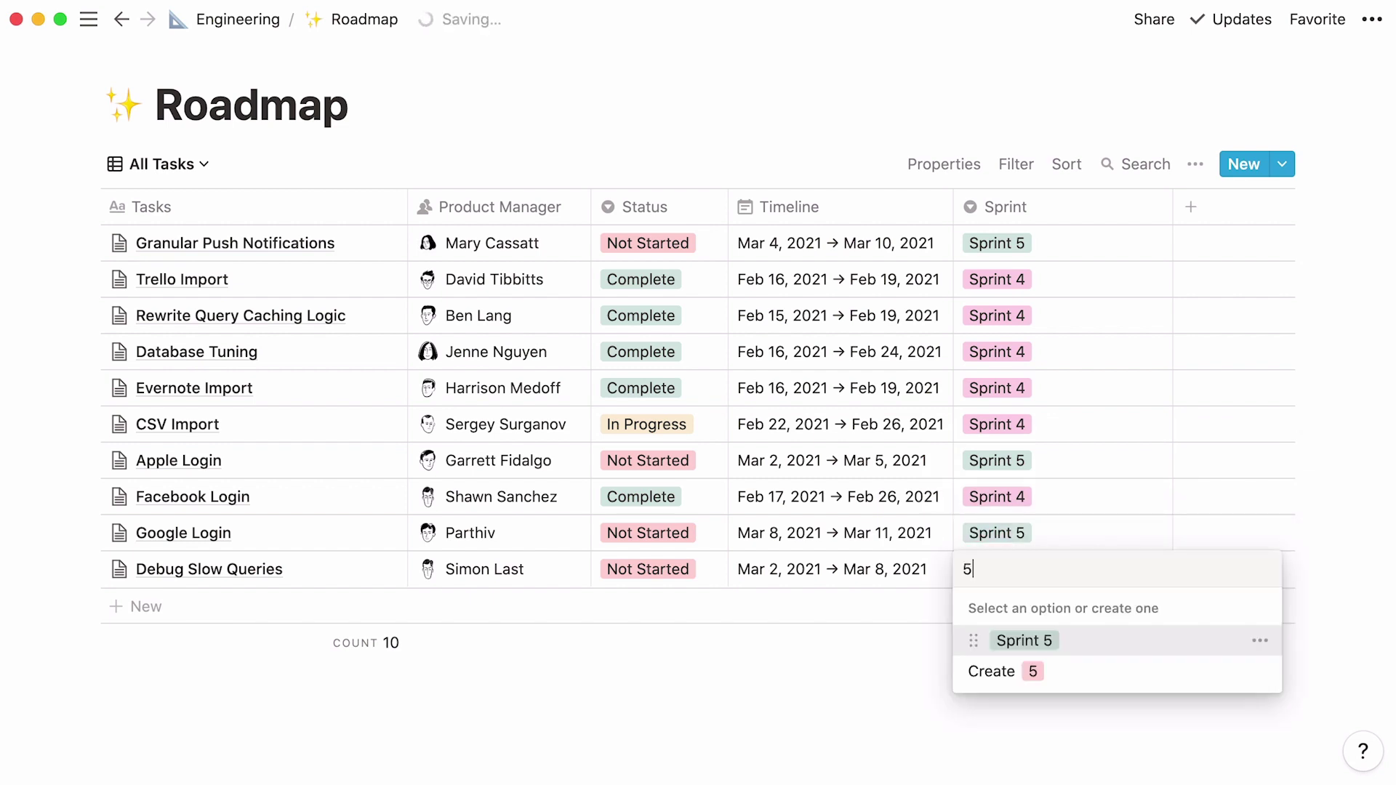
{"action": "key", "text": "Return"}
{"action": "left_click_drag", "start_coordinate": [1172, 207], "coordinate": [1063, 208]}
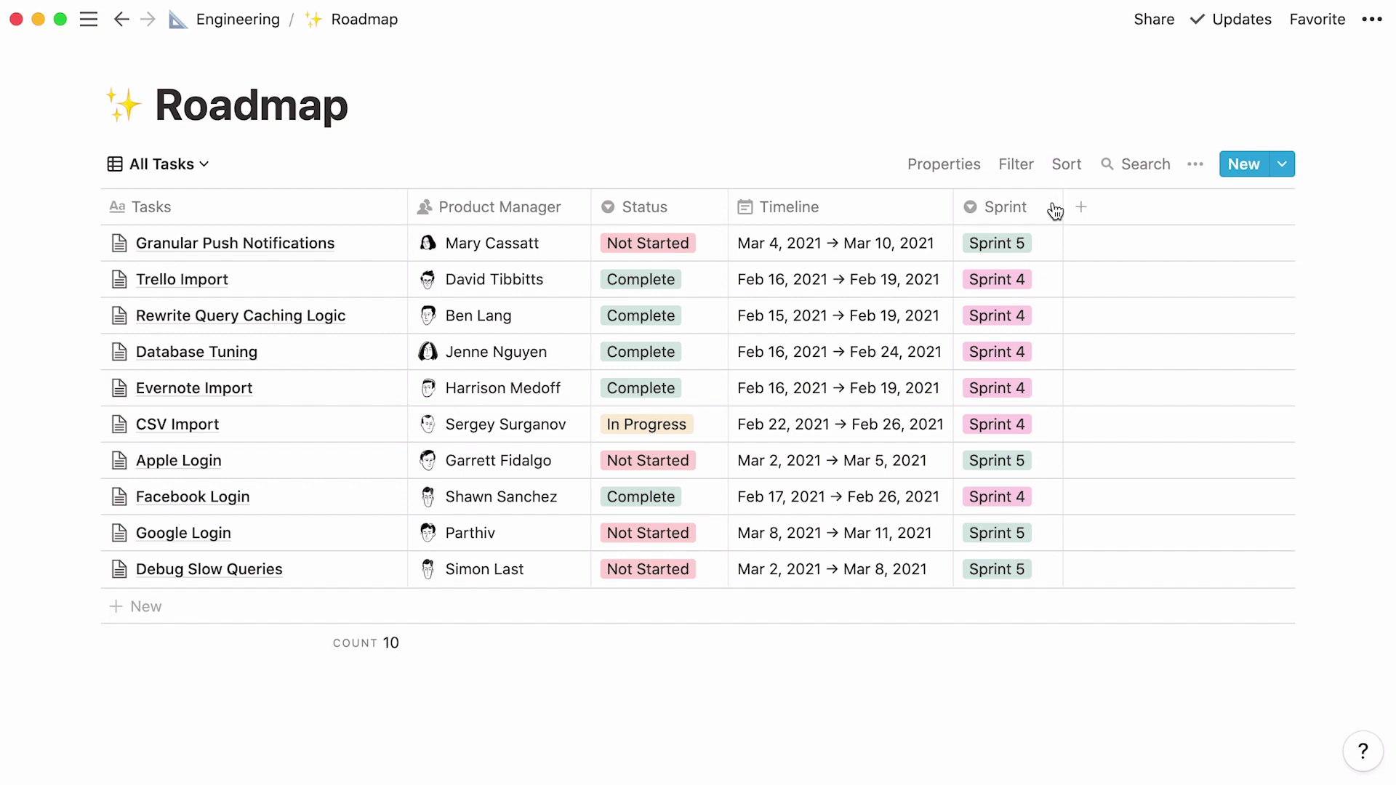
Sort the All Tasks table by Timeline in ascending order.
{"action": "left_click", "coordinate": [1066, 174]}
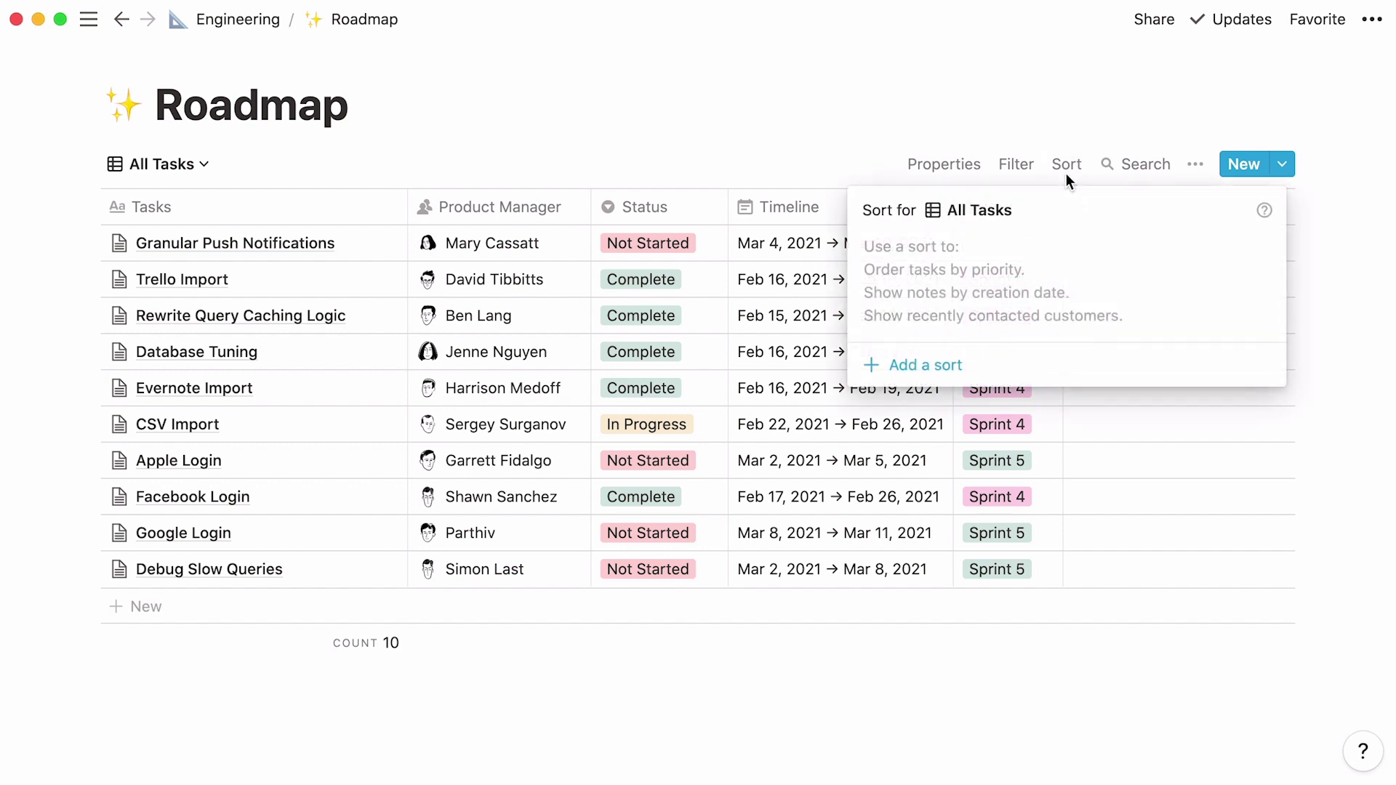
{"action": "left_click", "coordinate": [929, 363]}
{"action": "left_click", "coordinate": [940, 256]}
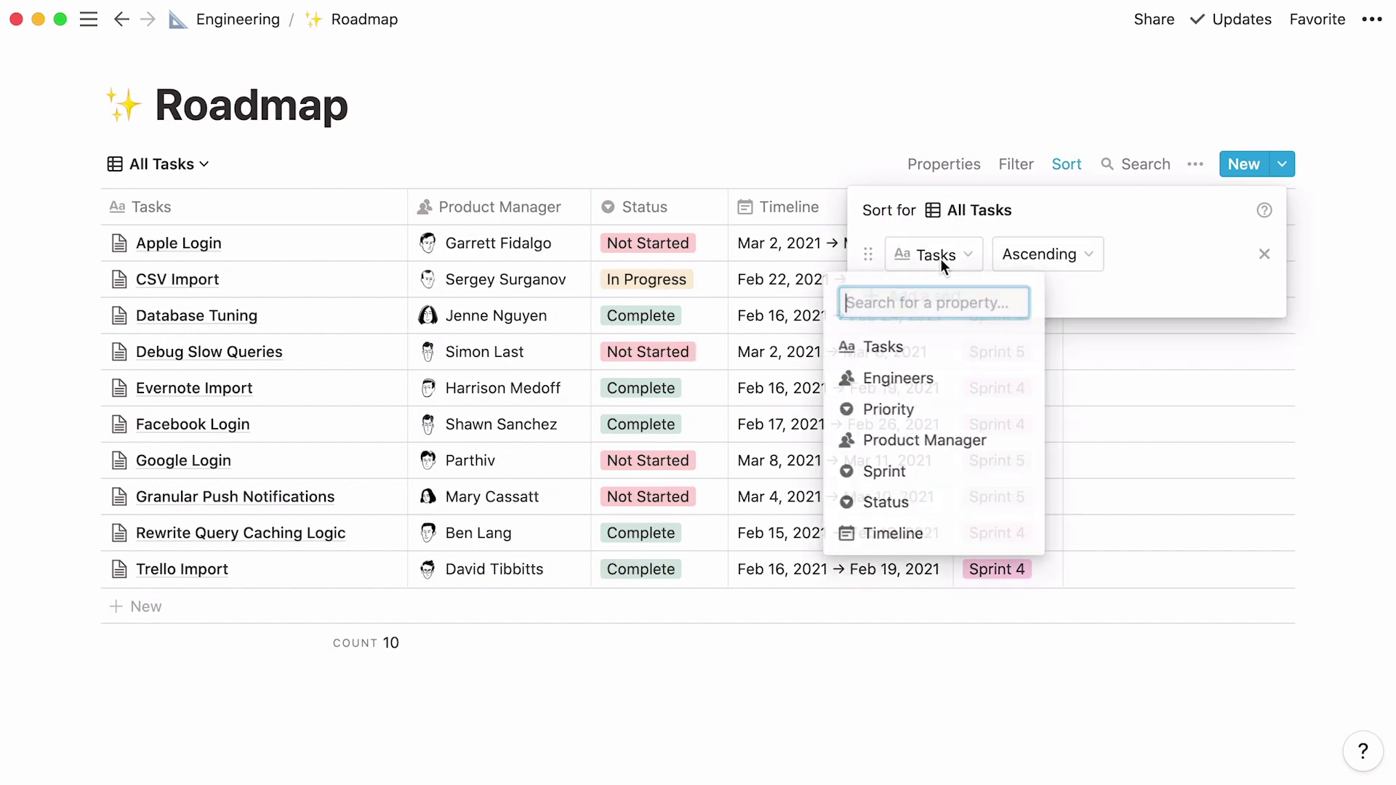
{"action": "left_click", "coordinate": [974, 531]}
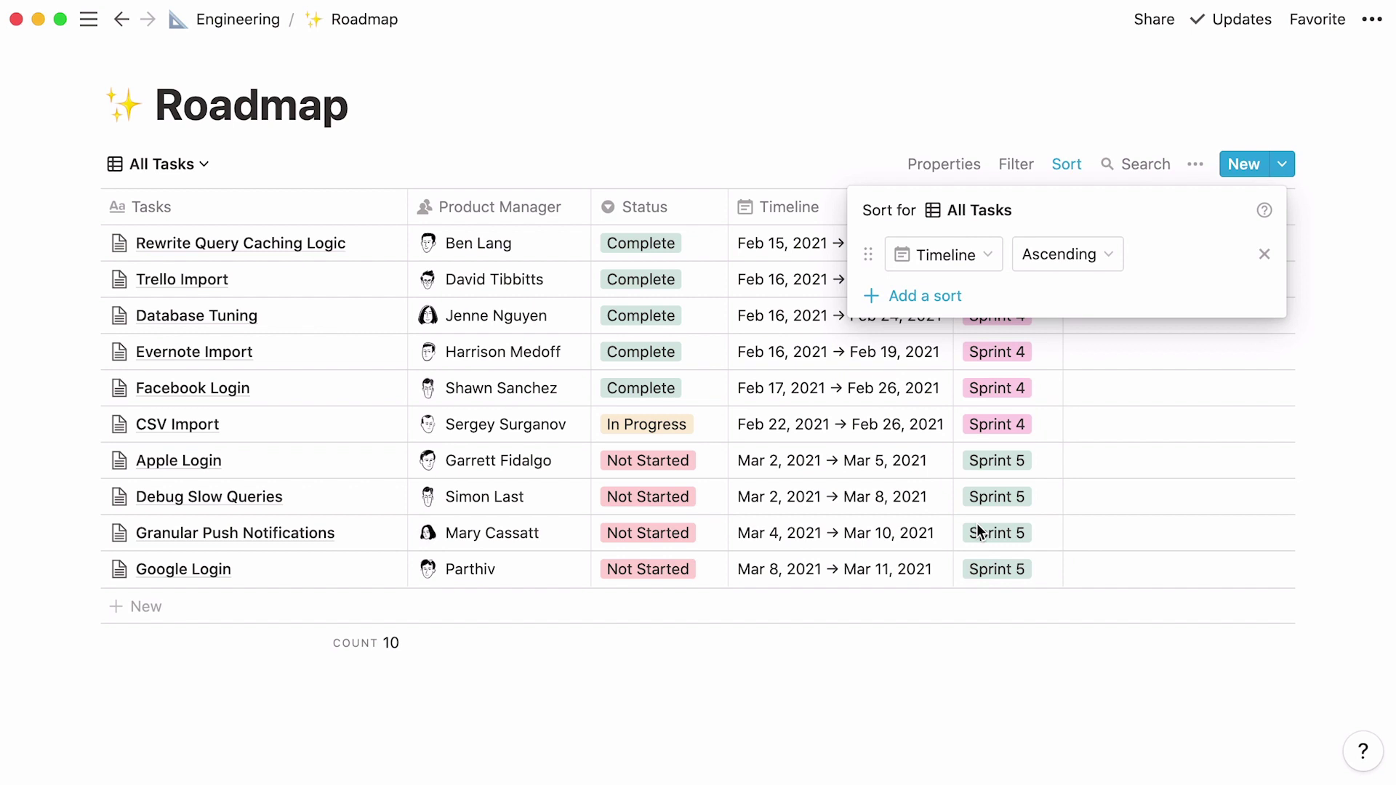
{"action": "left_click", "coordinate": [888, 598]}
{"action": "left_click", "coordinate": [206, 165]}
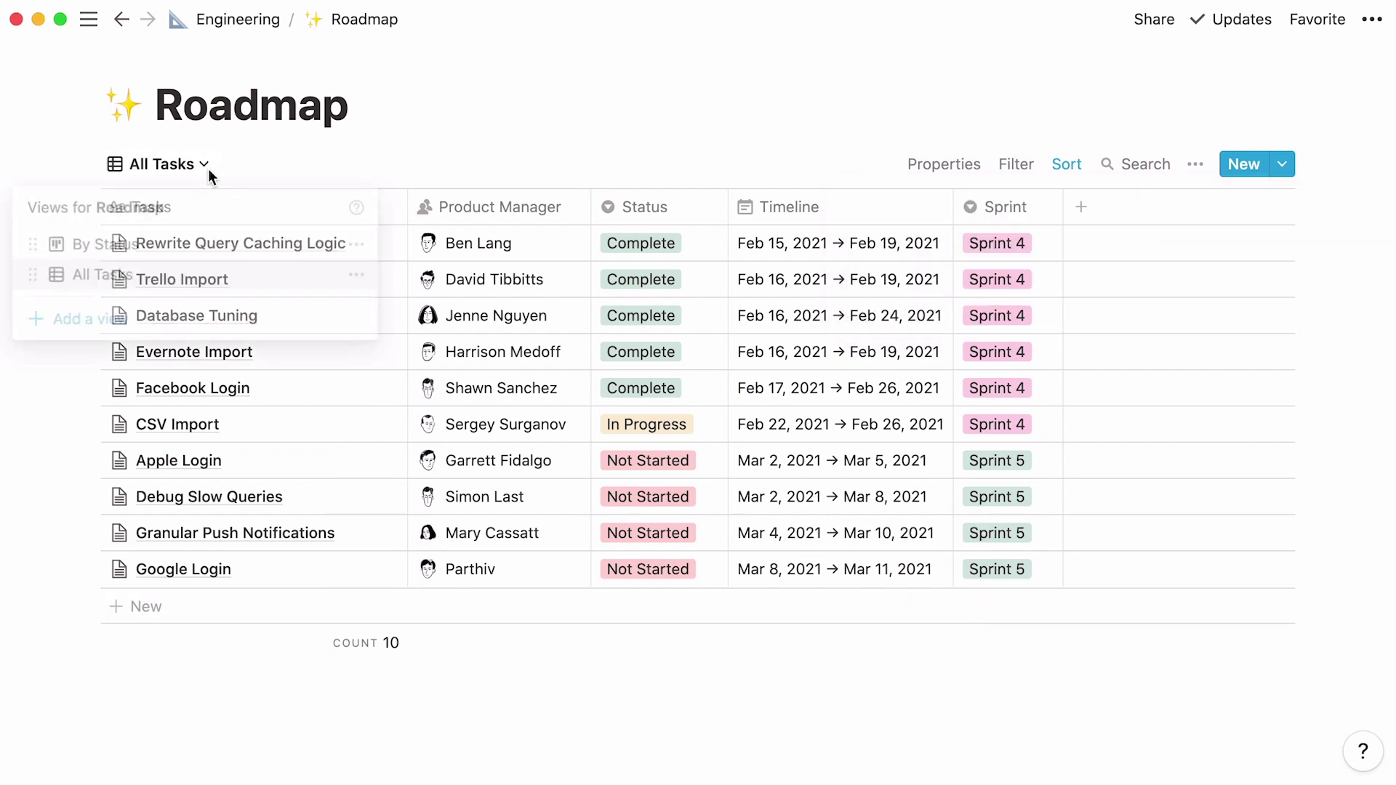
Create a board view named 'By Sprint' grouped by the Sprint property.
{"action": "left_click", "coordinate": [138, 318]}
{"action": "type", "text": "By "}
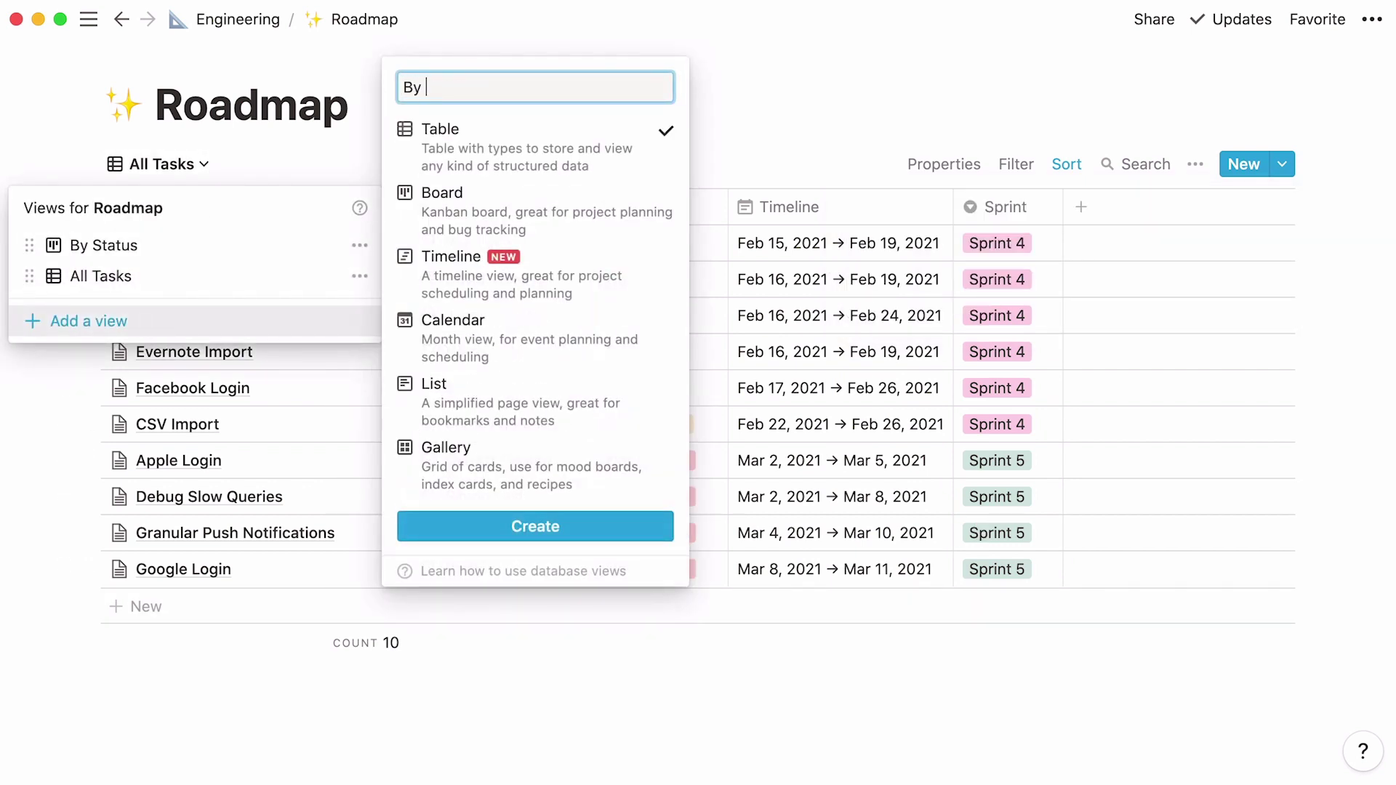
{"action": "type", "text": "Sprint"}
{"action": "left_click", "coordinate": [398, 226]}
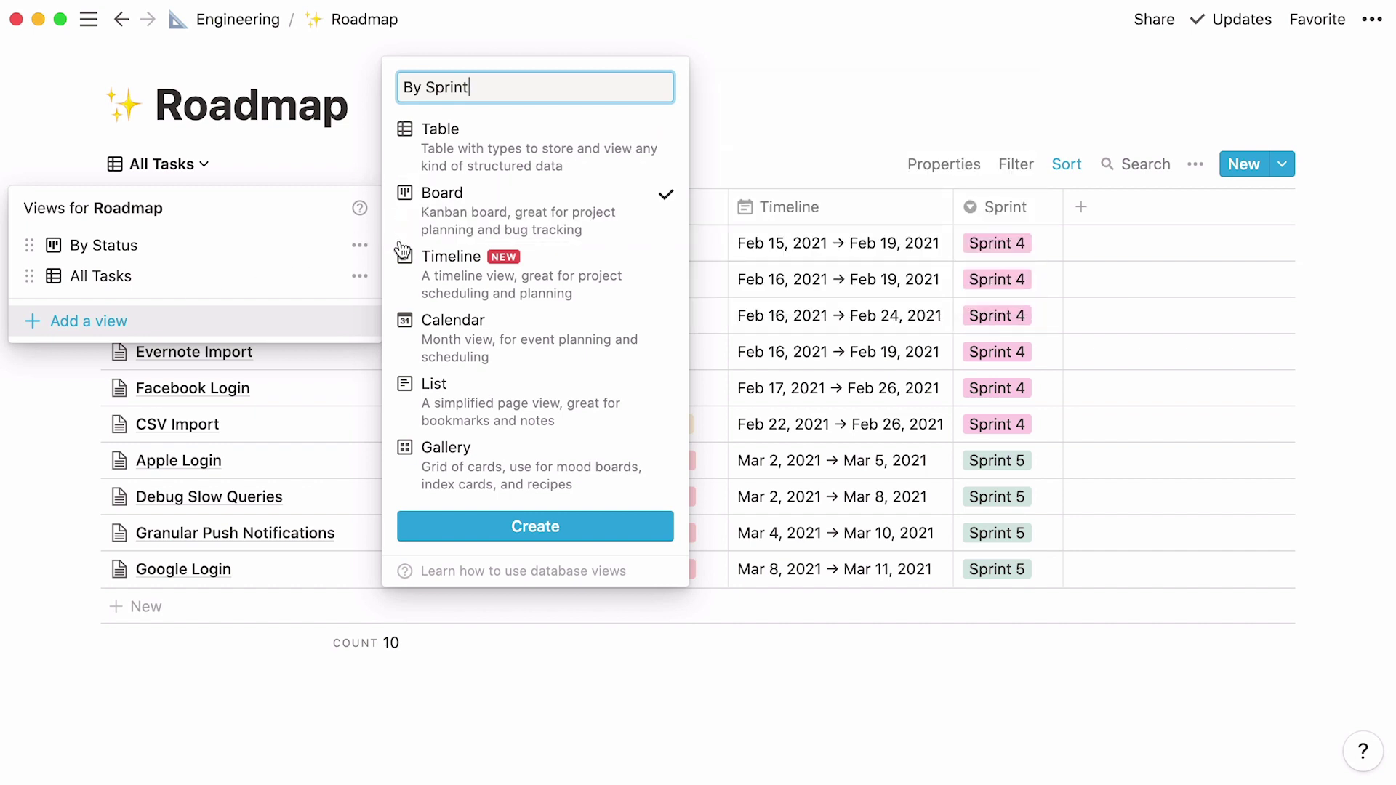
{"action": "left_click", "coordinate": [440, 522]}
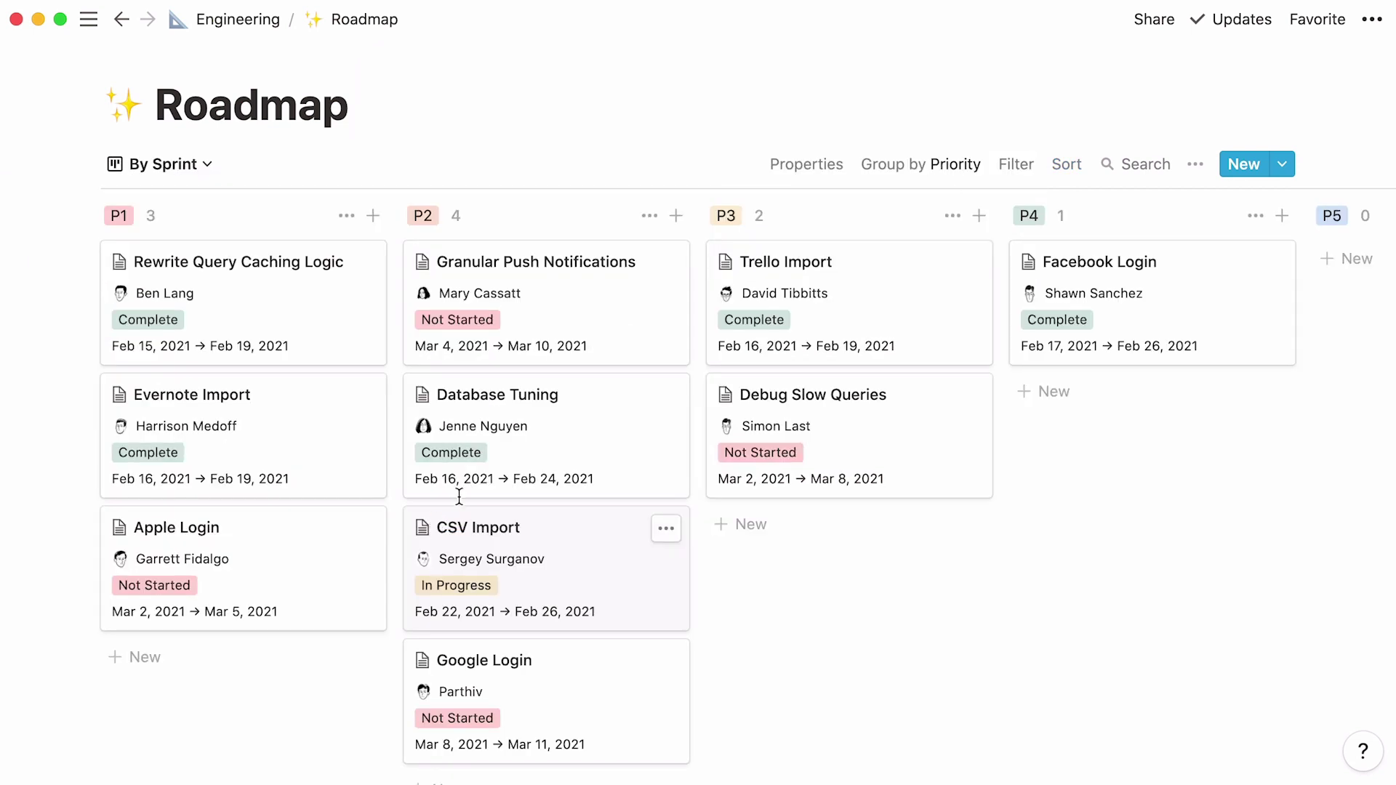
{"action": "left_click", "coordinate": [933, 180]}
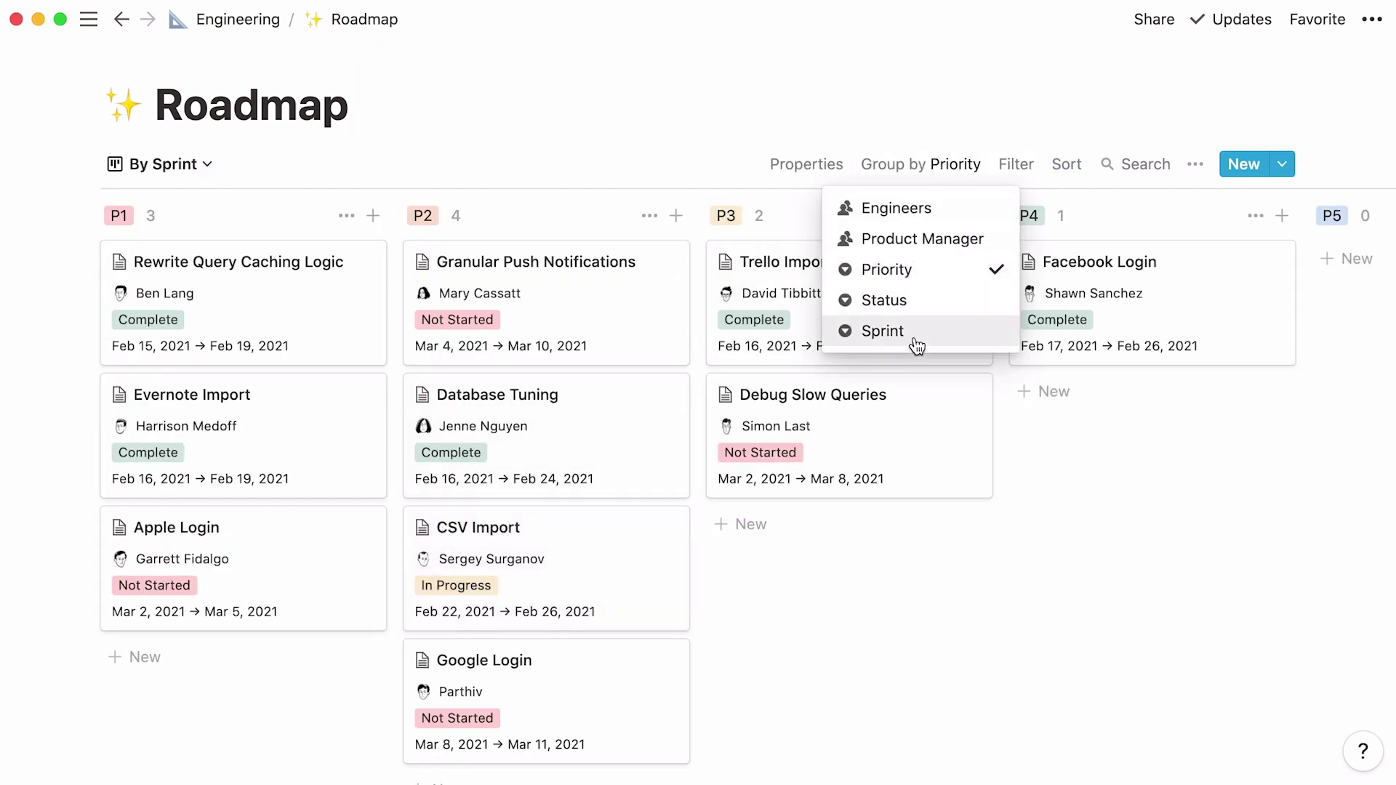
{"action": "left_click", "coordinate": [883, 331]}
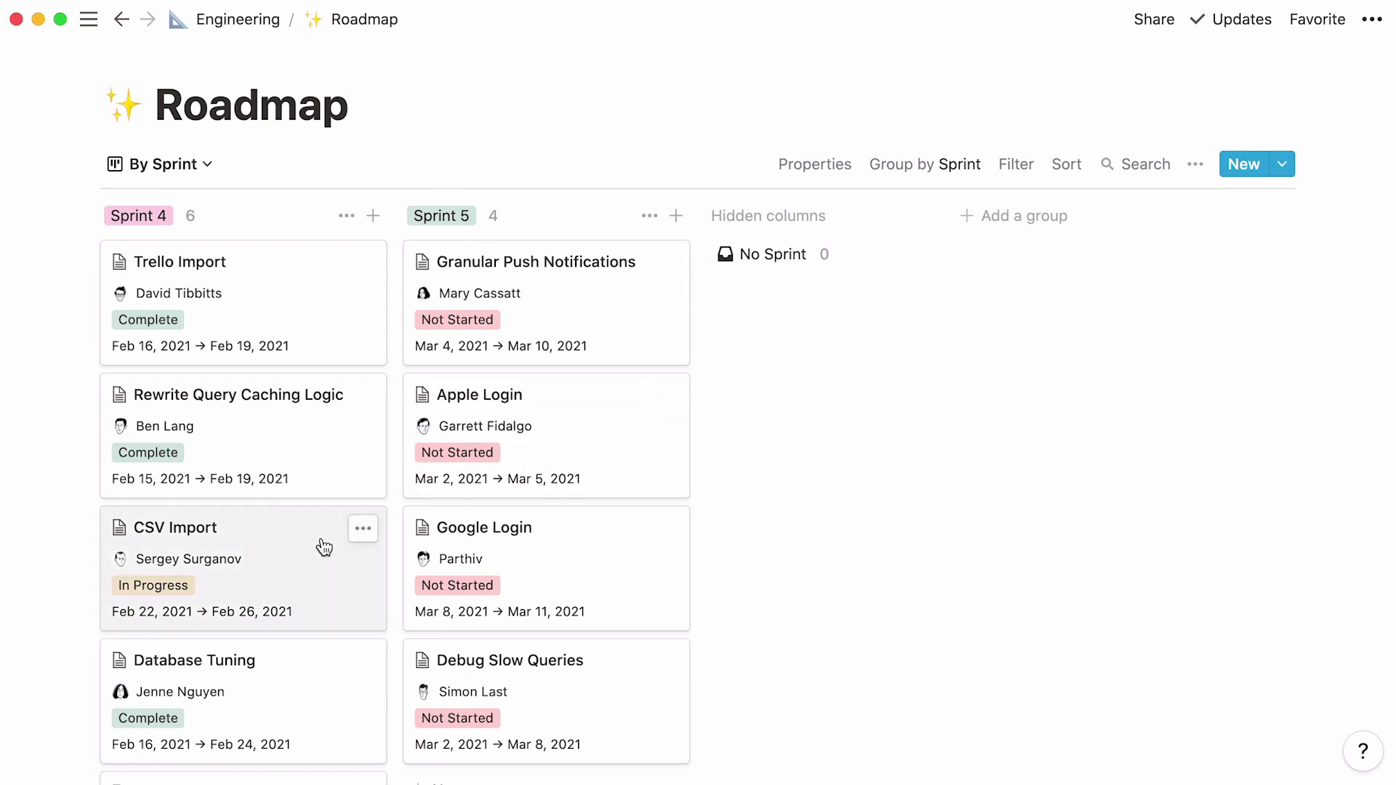
Move the CSV Import card into Sprint 5 and set its Status to Complete.
{"action": "left_click_drag", "start_coordinate": [324, 547], "coordinate": [559, 263]}
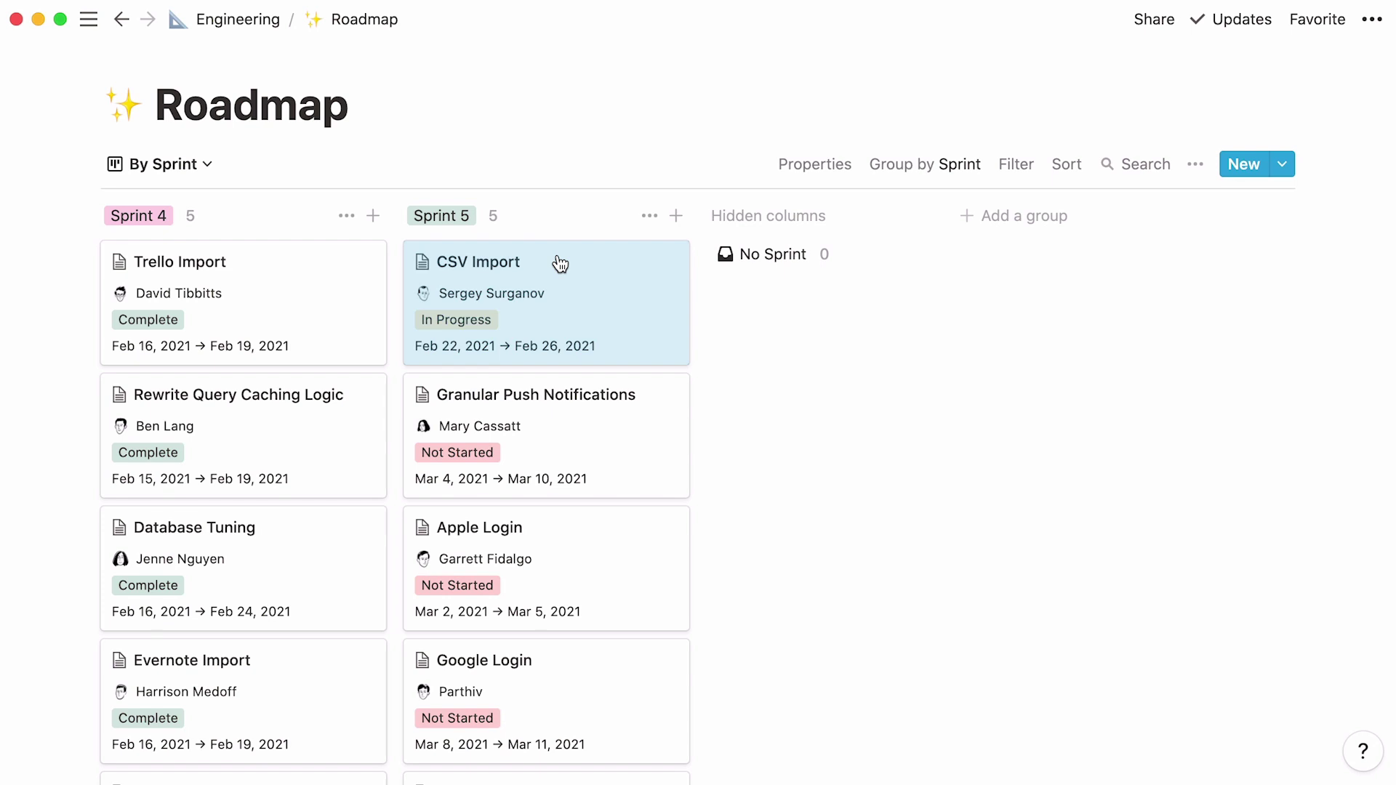
{"action": "left_click", "coordinate": [560, 263]}
{"action": "left_click", "coordinate": [605, 284]}
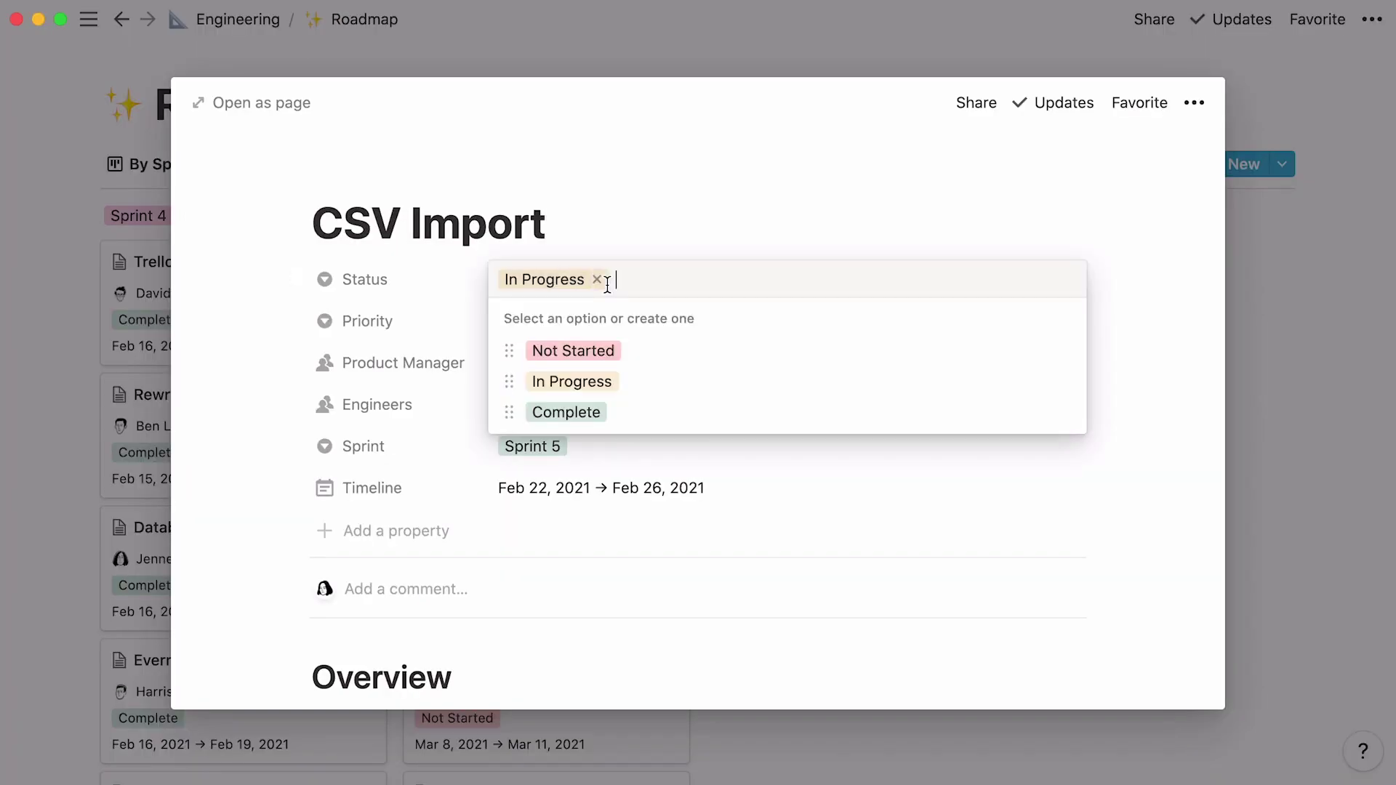
{"action": "left_click", "coordinate": [643, 413]}
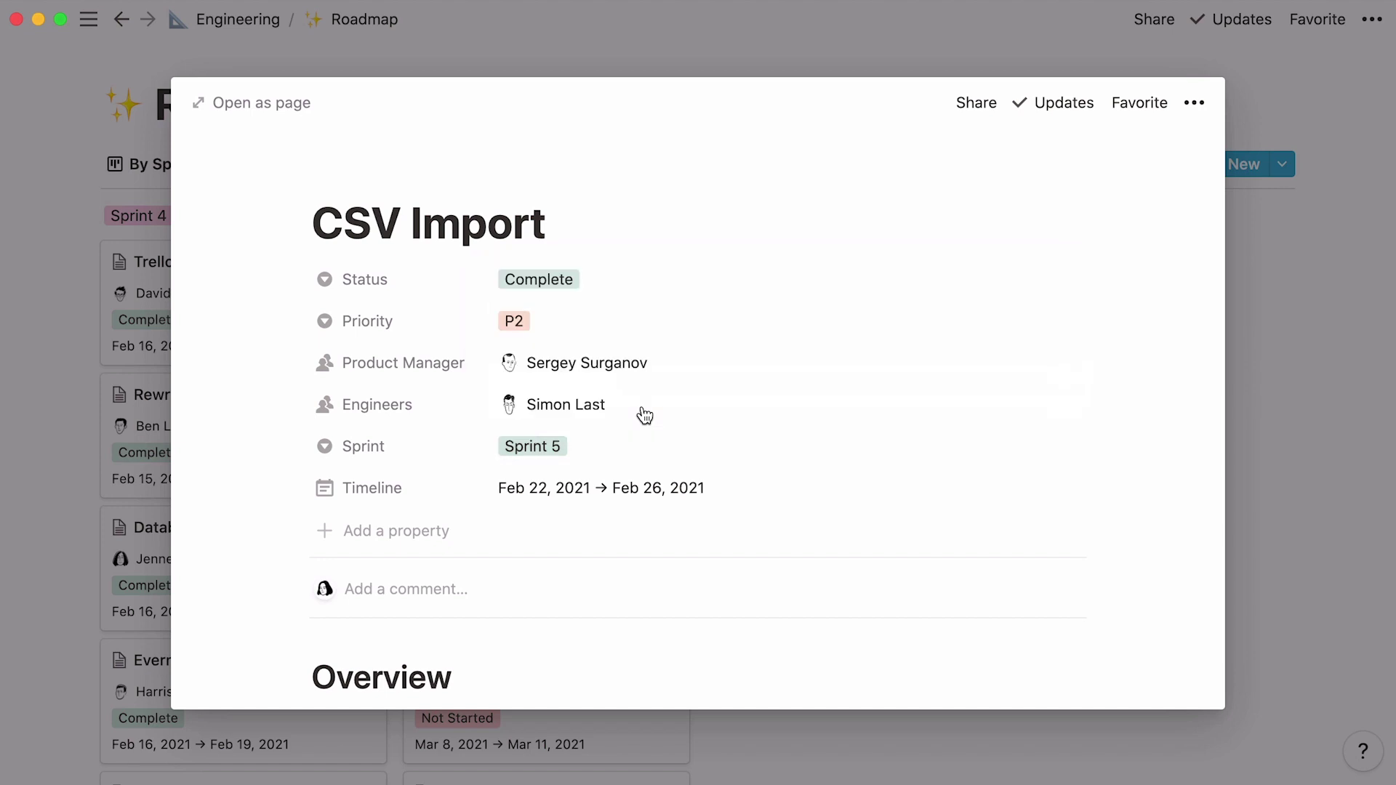
{"action": "left_click", "coordinate": [925, 45]}
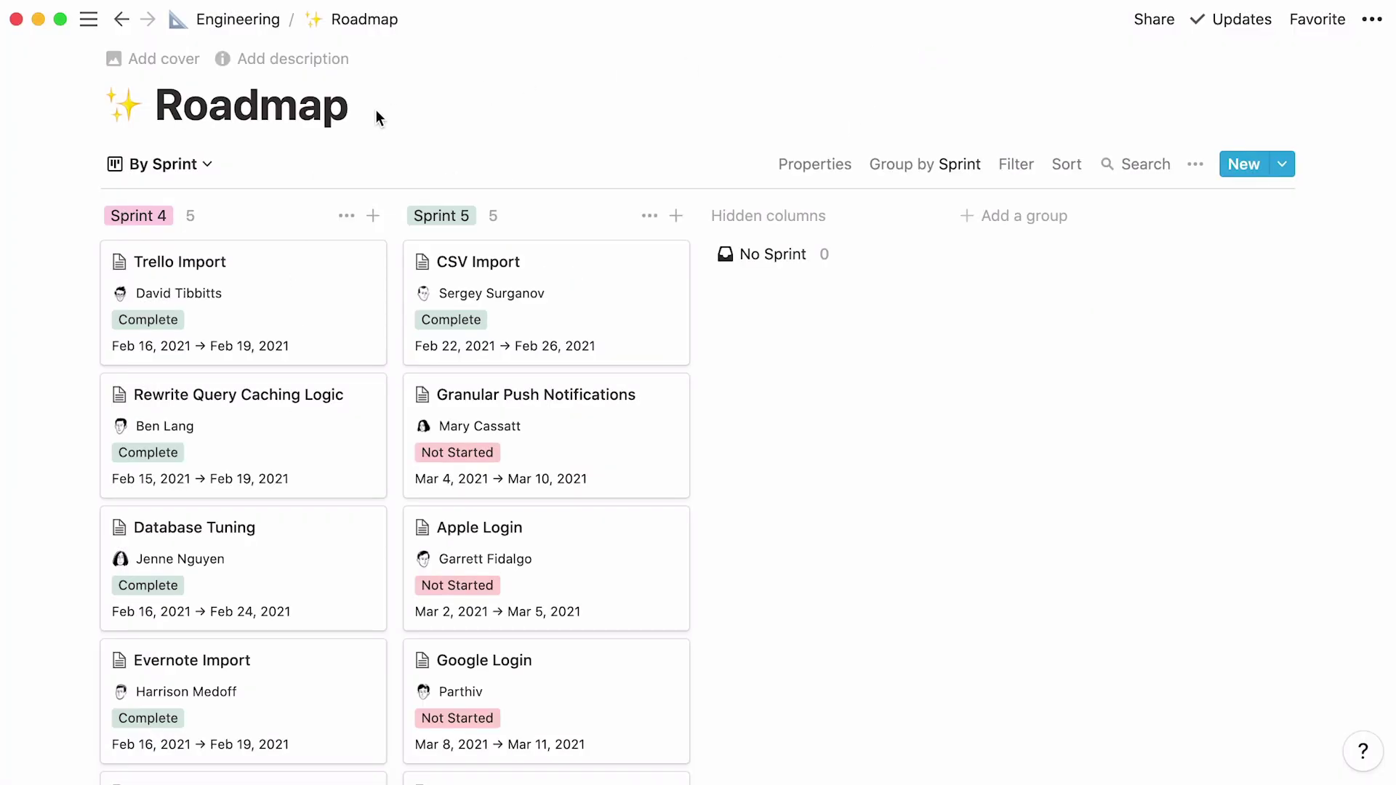
{"action": "left_click", "coordinate": [210, 166]}
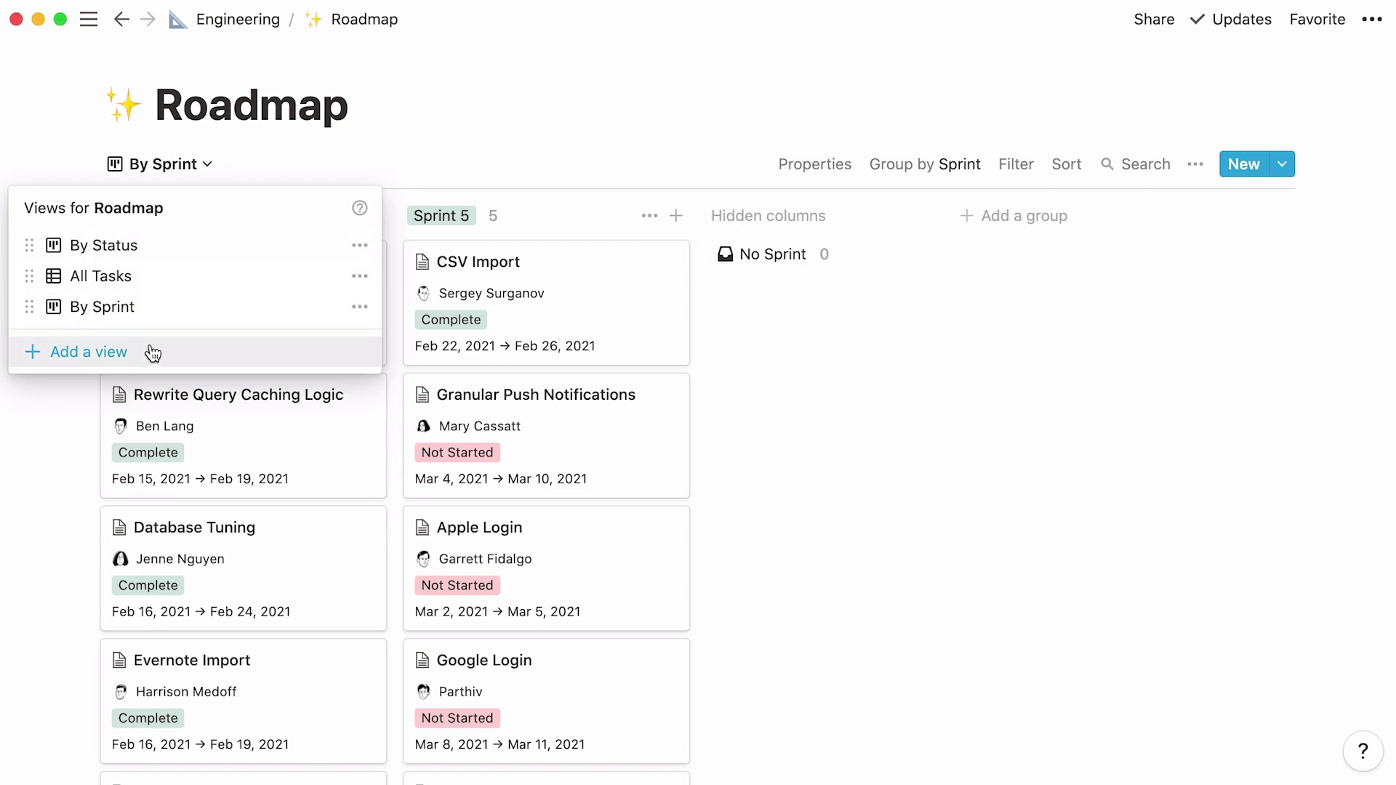
{"action": "left_click", "coordinate": [147, 354]}
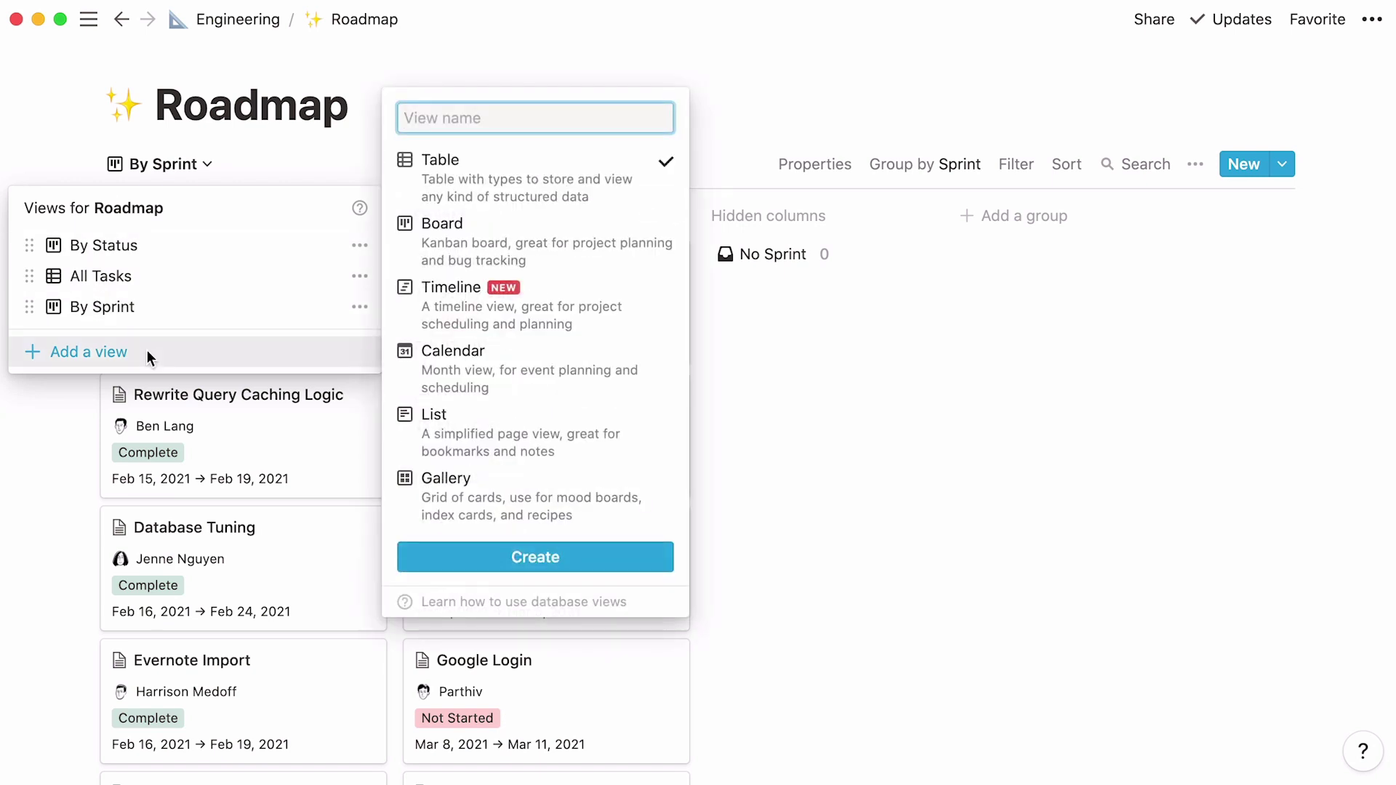
{"action": "left_click", "coordinate": [399, 309]}
{"action": "type", "text": "Sprint 5"}
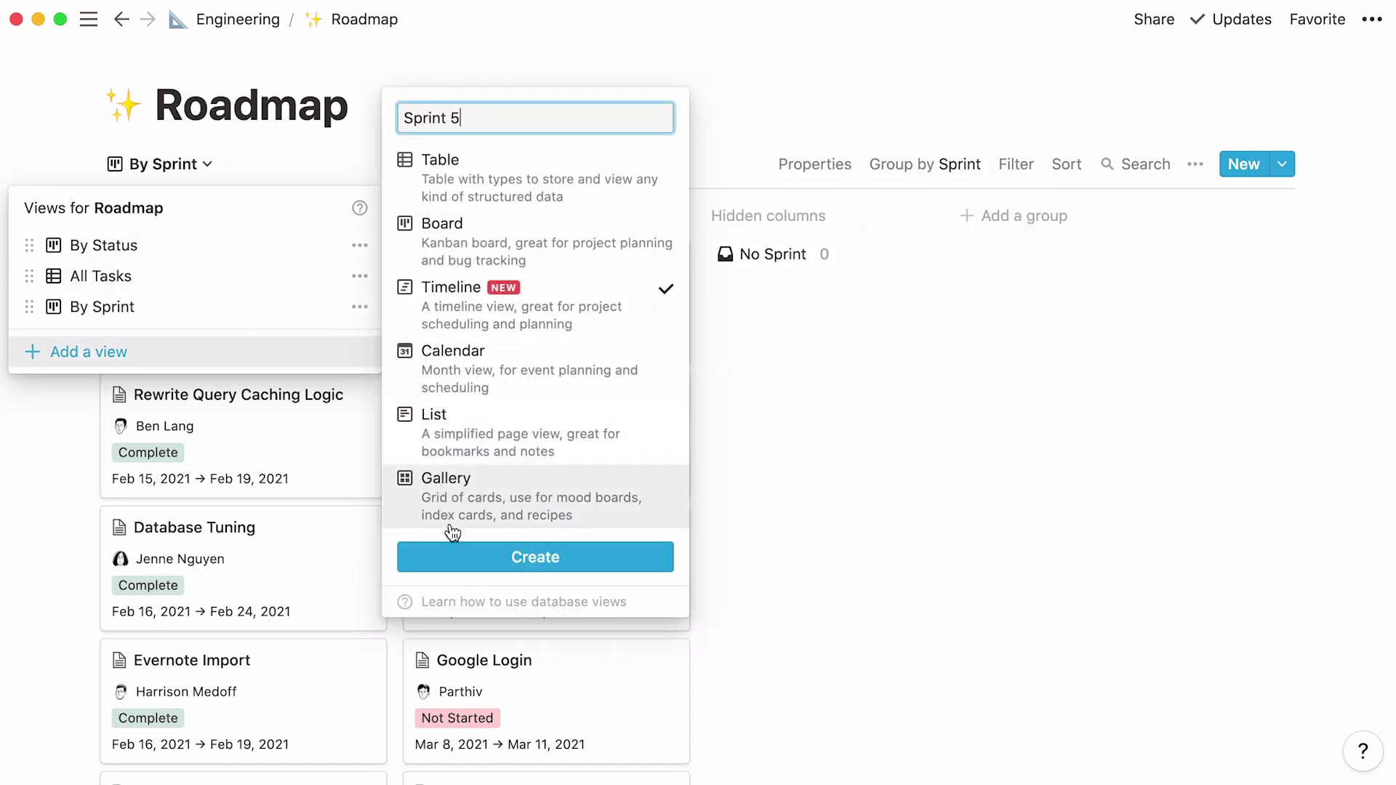
{"action": "left_click", "coordinate": [460, 558]}
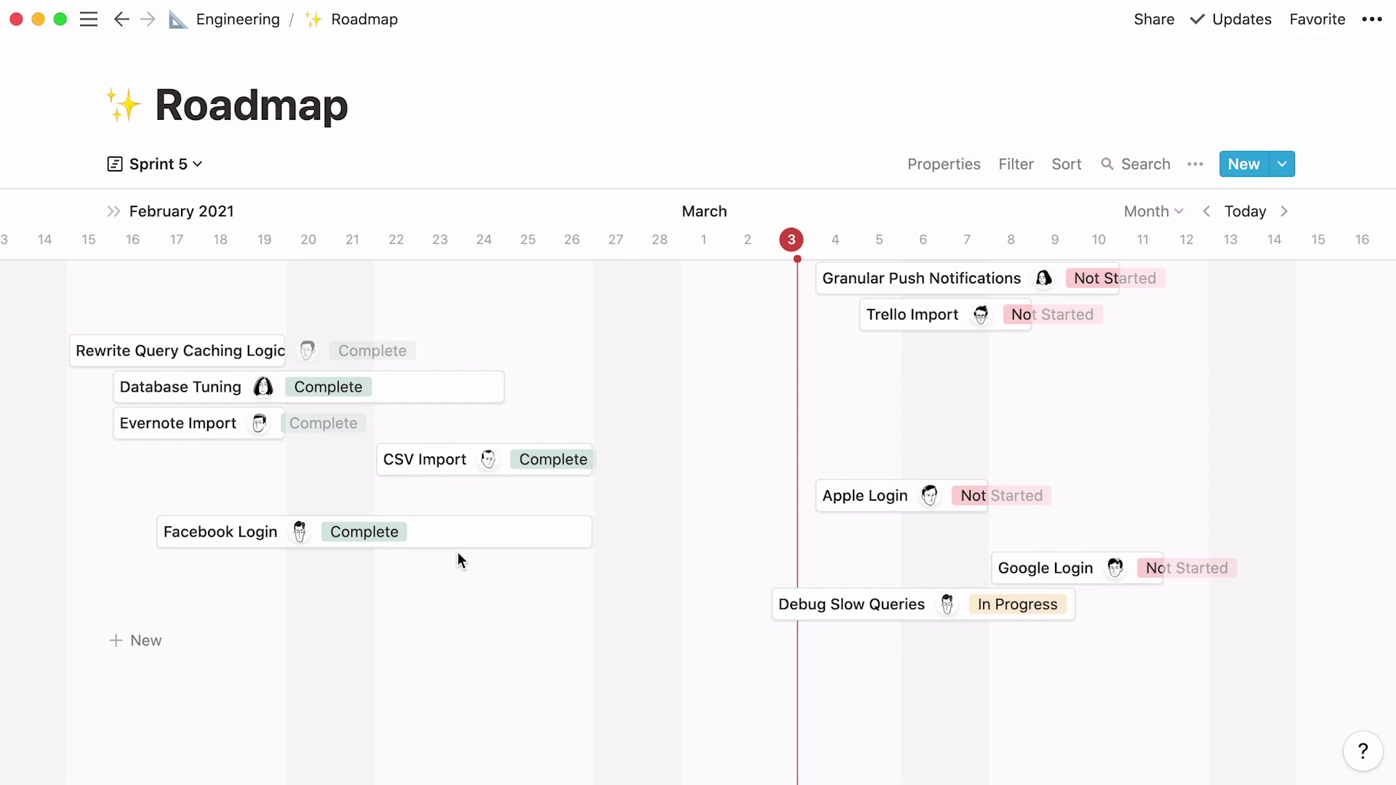
{"action": "left_click", "coordinate": [527, 470]}
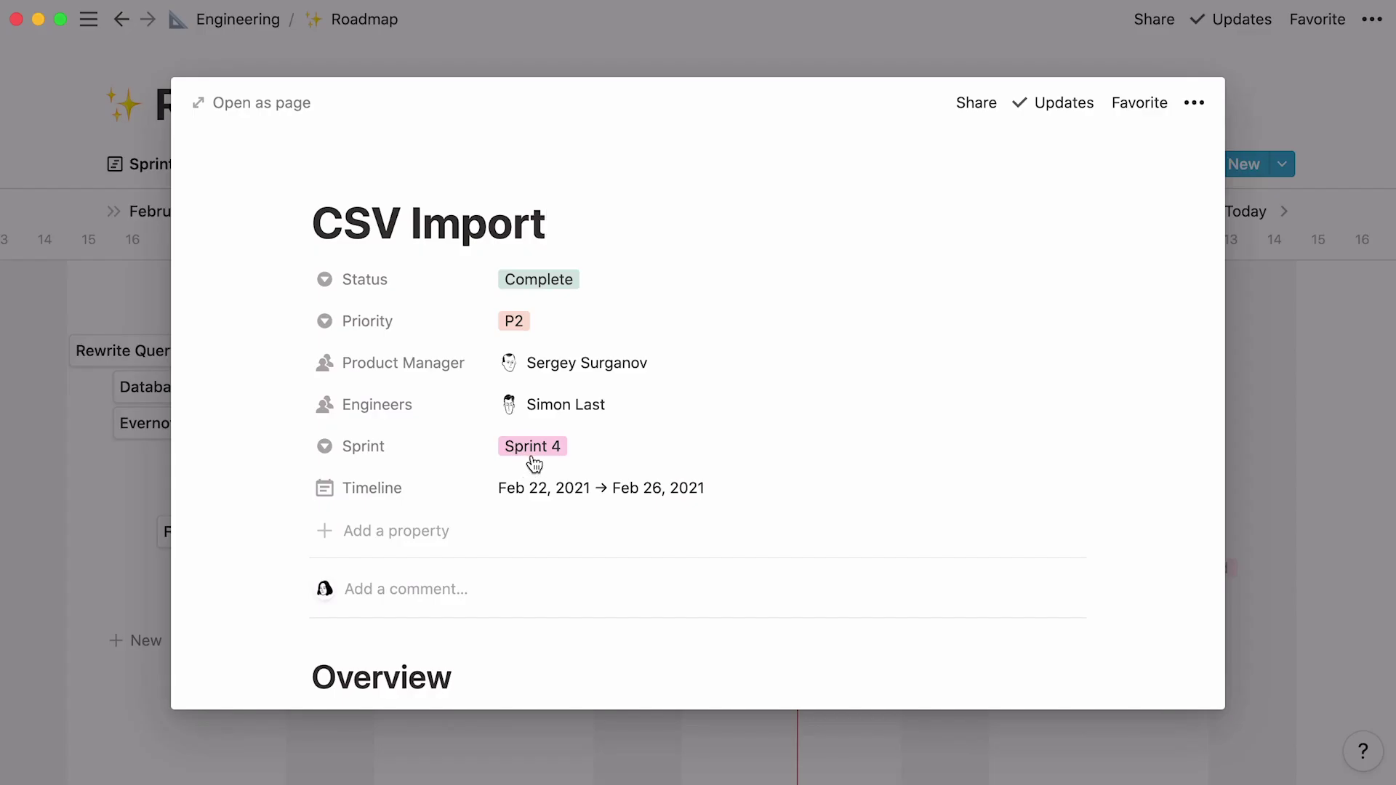
Add a filter so the timeline shows only tasks whose Sprint is Sprint 5.
{"action": "left_click", "coordinate": [959, 58]}
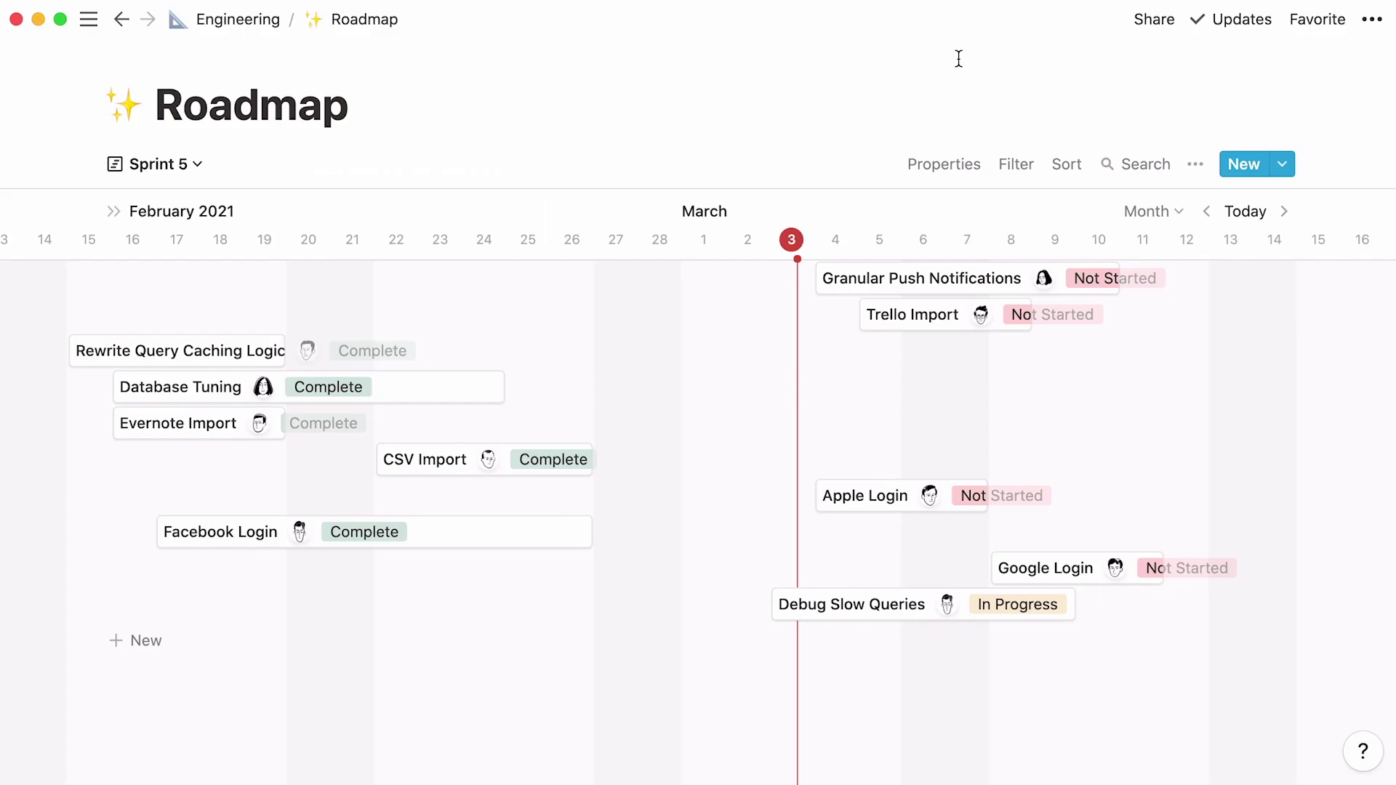
{"action": "left_click", "coordinate": [1012, 166]}
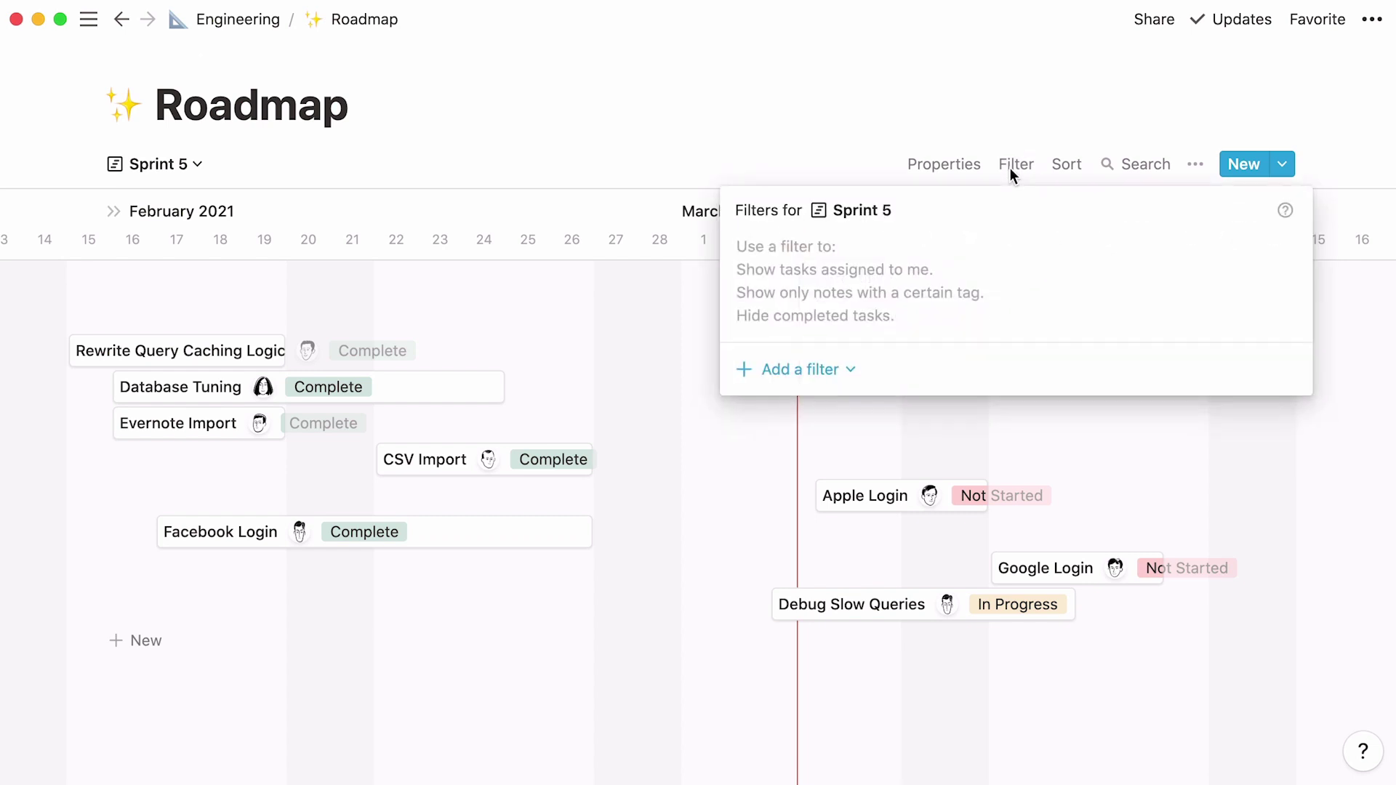
{"action": "left_click", "coordinate": [849, 371]}
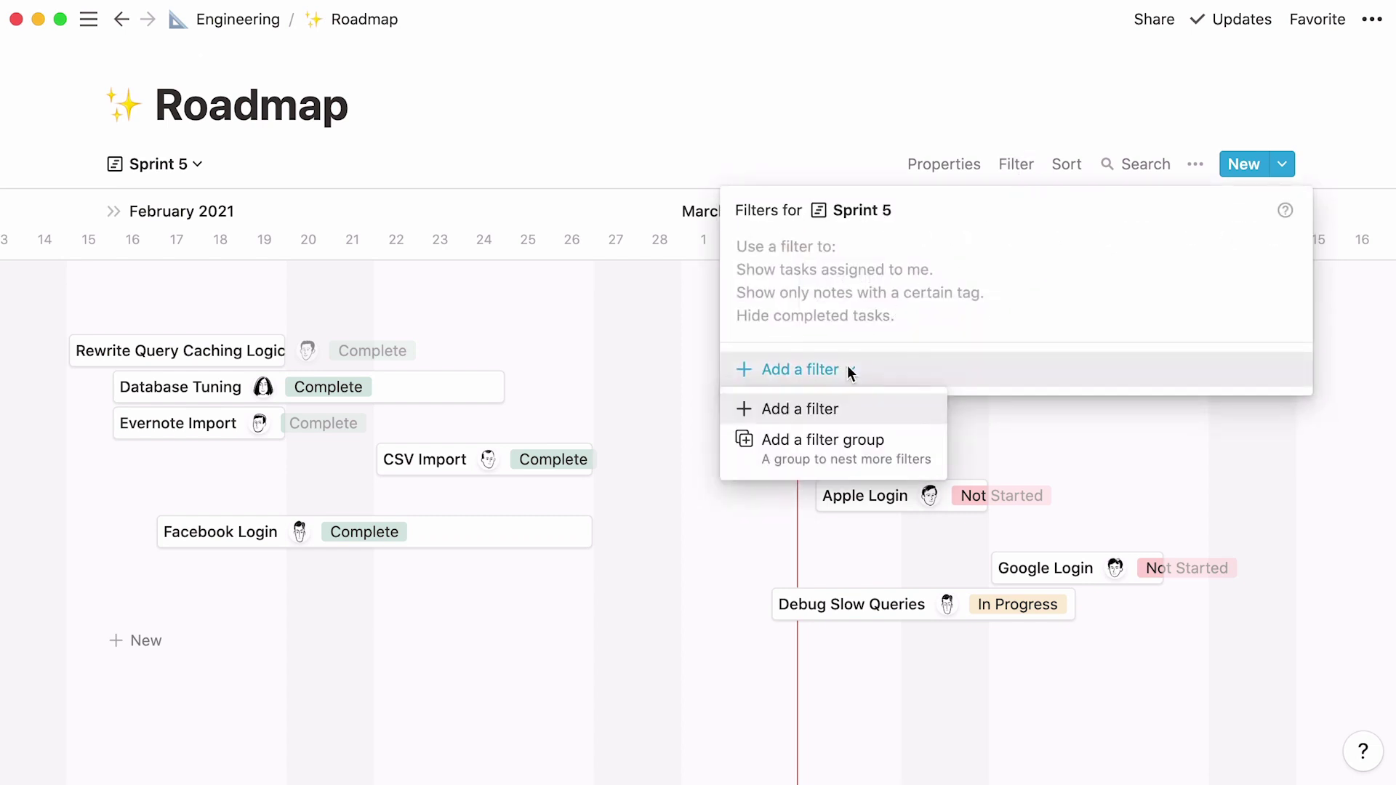
{"action": "left_click", "coordinate": [850, 413]}
{"action": "left_click", "coordinate": [909, 260]}
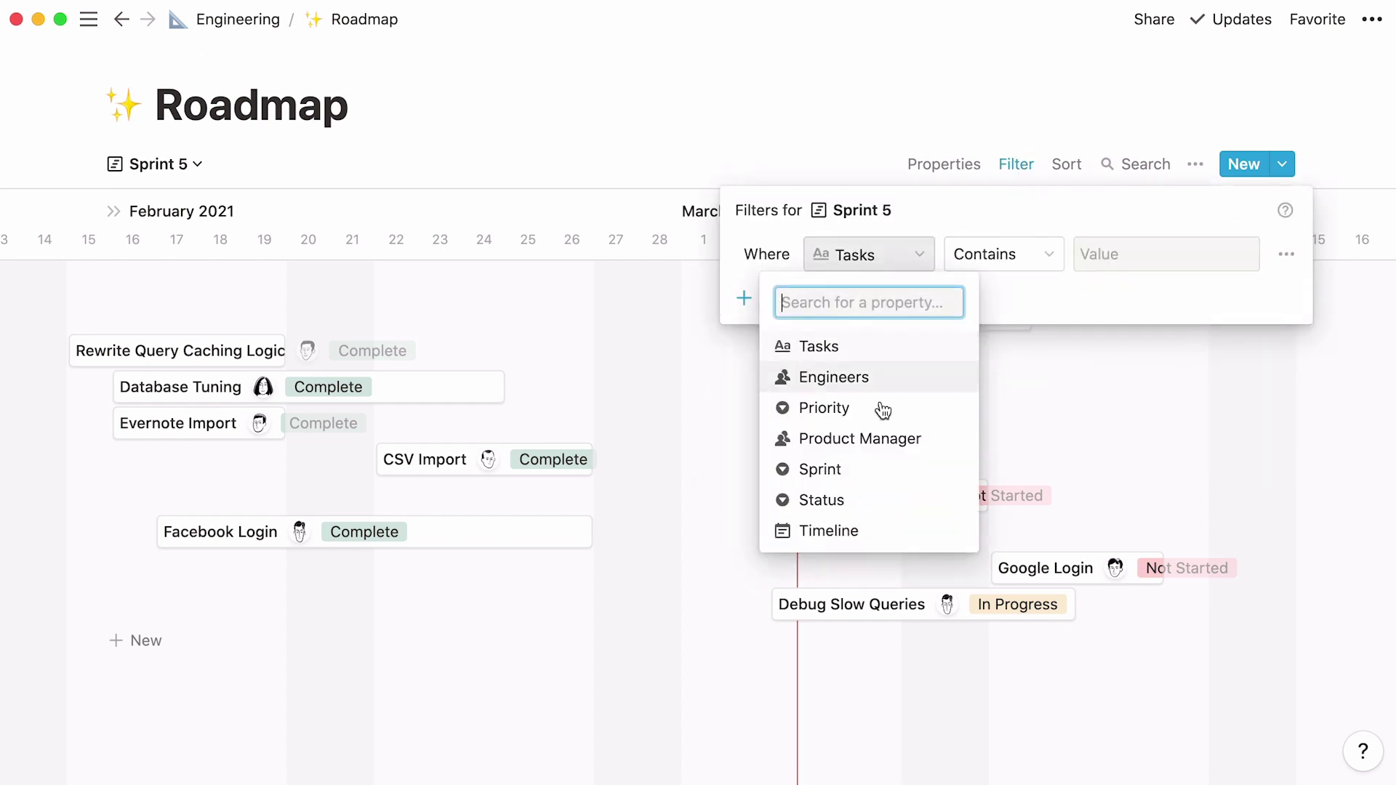
{"action": "left_click", "coordinate": [863, 469]}
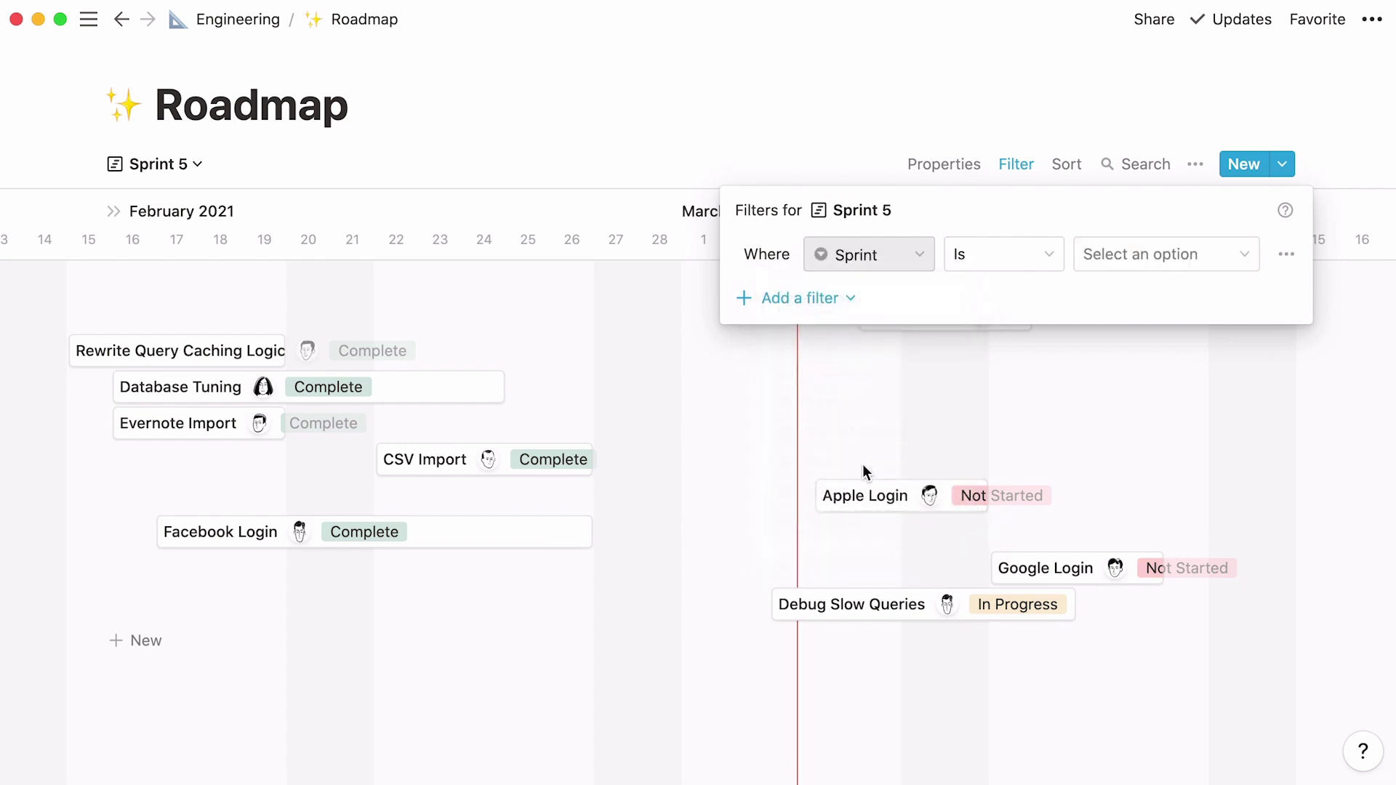
{"action": "left_click", "coordinate": [1126, 259]}
{"action": "left_click", "coordinate": [1185, 371]}
{"action": "left_click", "coordinate": [1184, 369]}
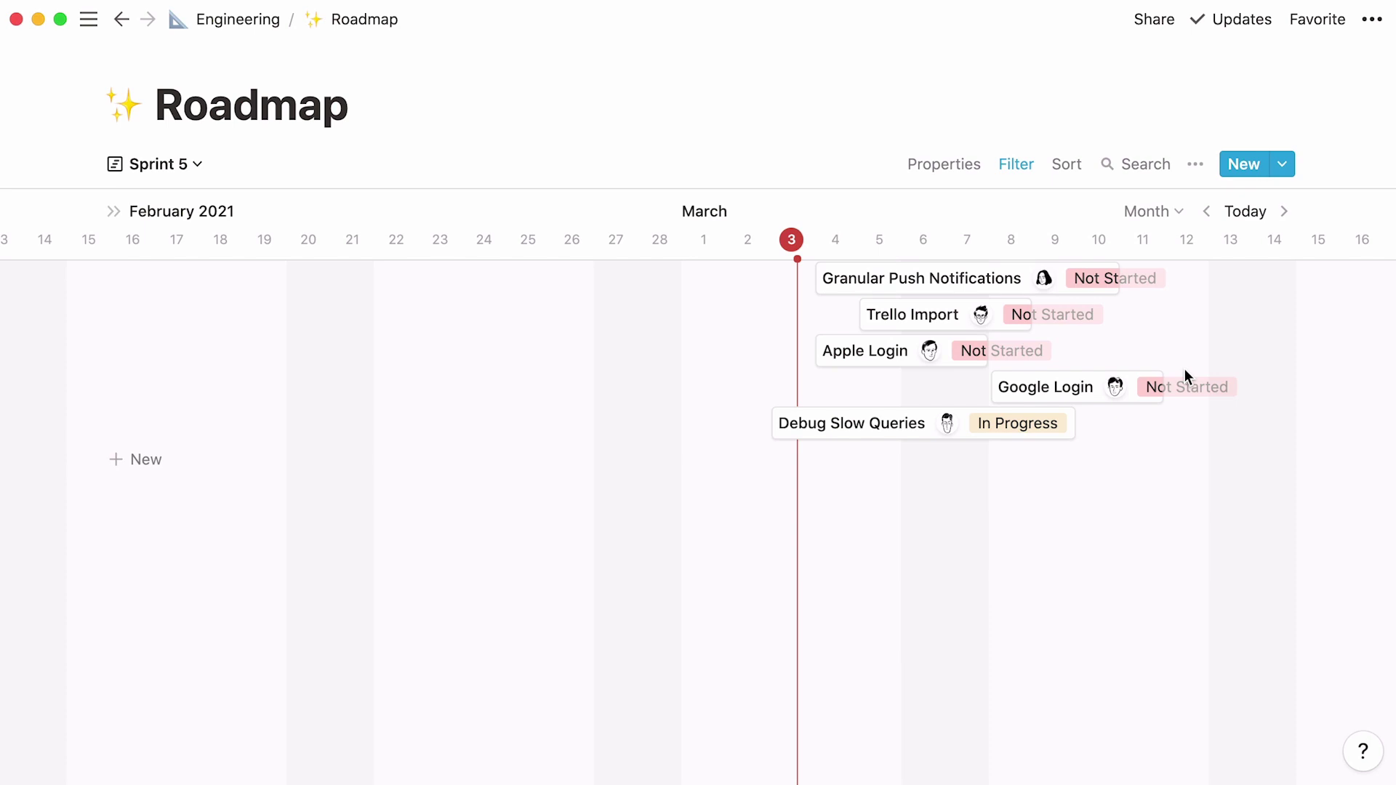
Sort the Sprint 5 timeline by Timeline dates and switch its scale to Bi-week.
{"action": "left_click", "coordinate": [1073, 168]}
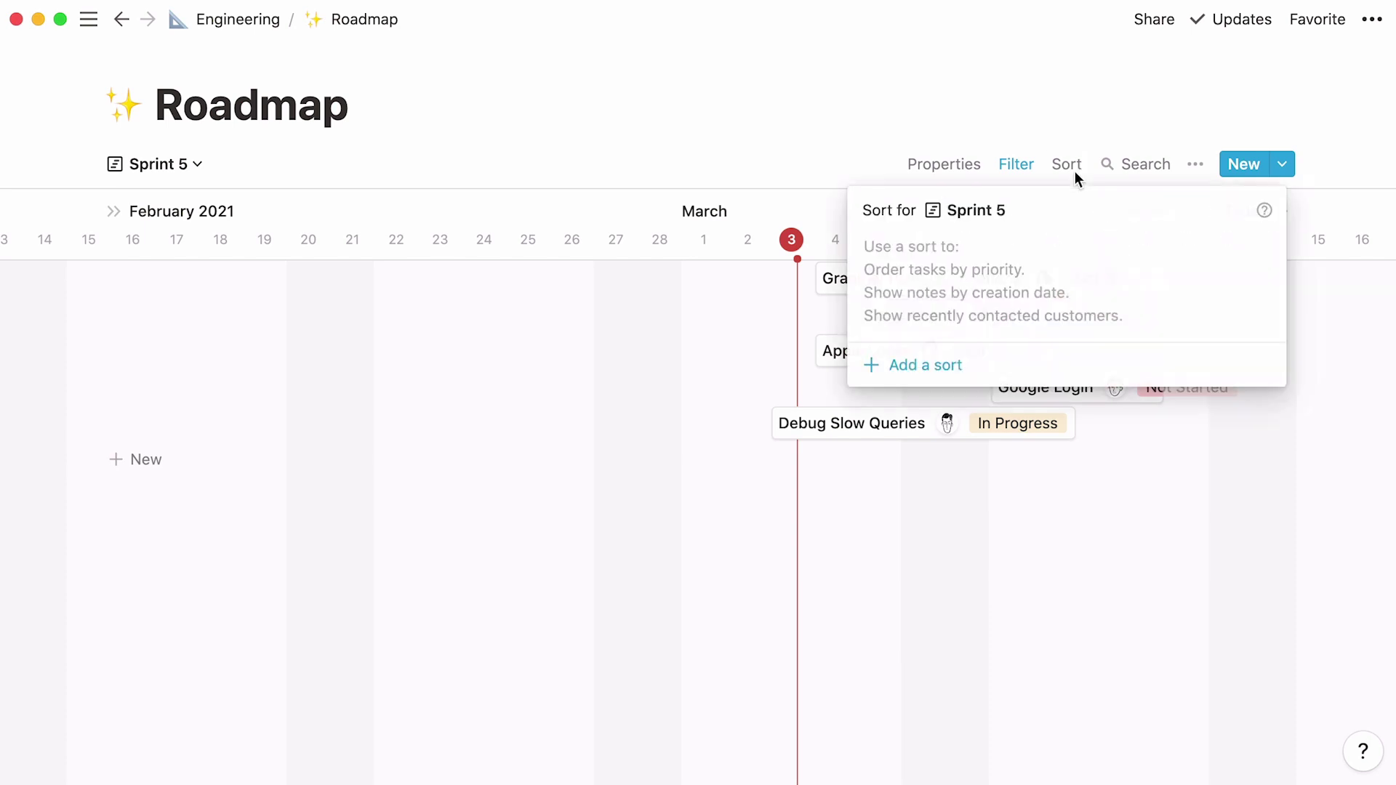
{"action": "left_click", "coordinate": [989, 368]}
{"action": "left_click", "coordinate": [927, 256]}
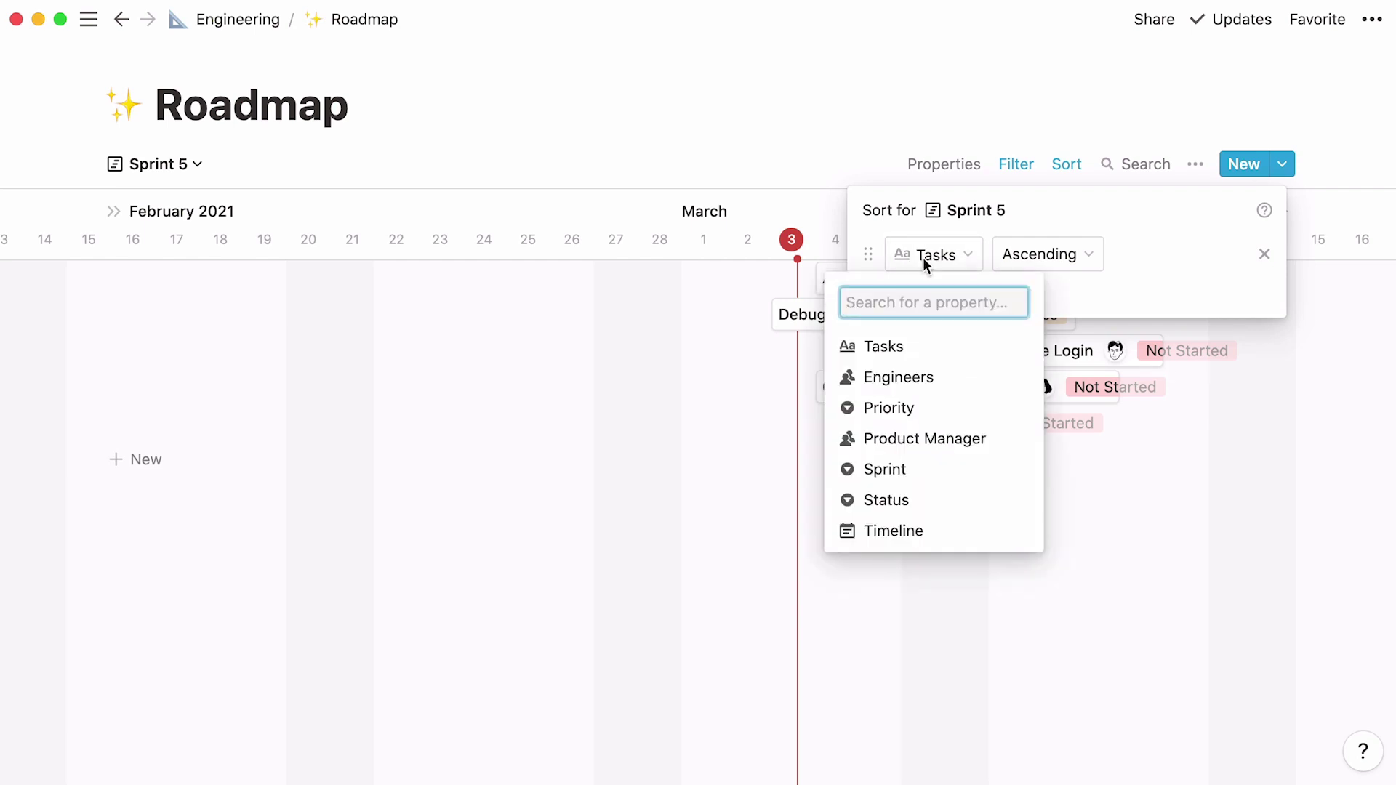
{"action": "left_click", "coordinate": [970, 530]}
{"action": "left_click", "coordinate": [968, 530]}
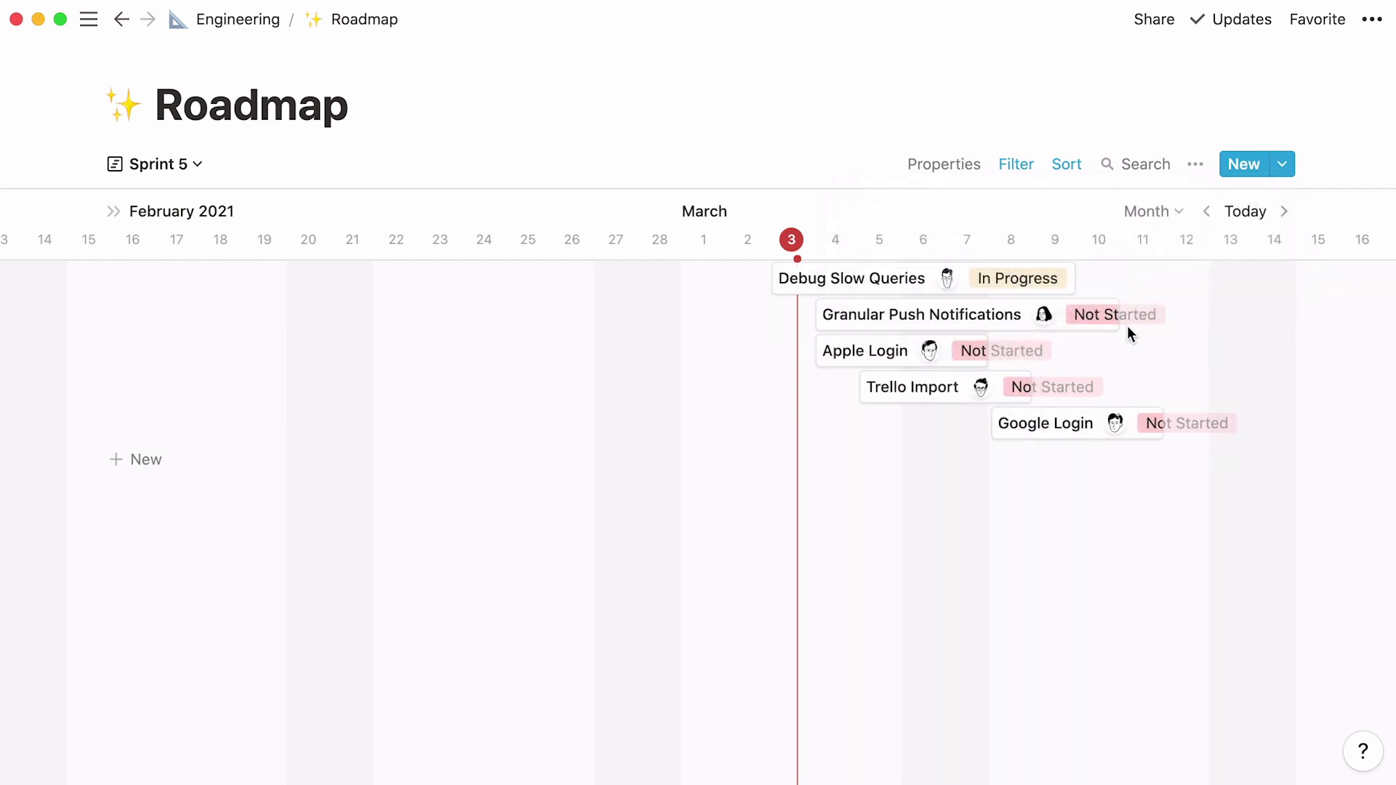
{"action": "left_click", "coordinate": [1178, 218]}
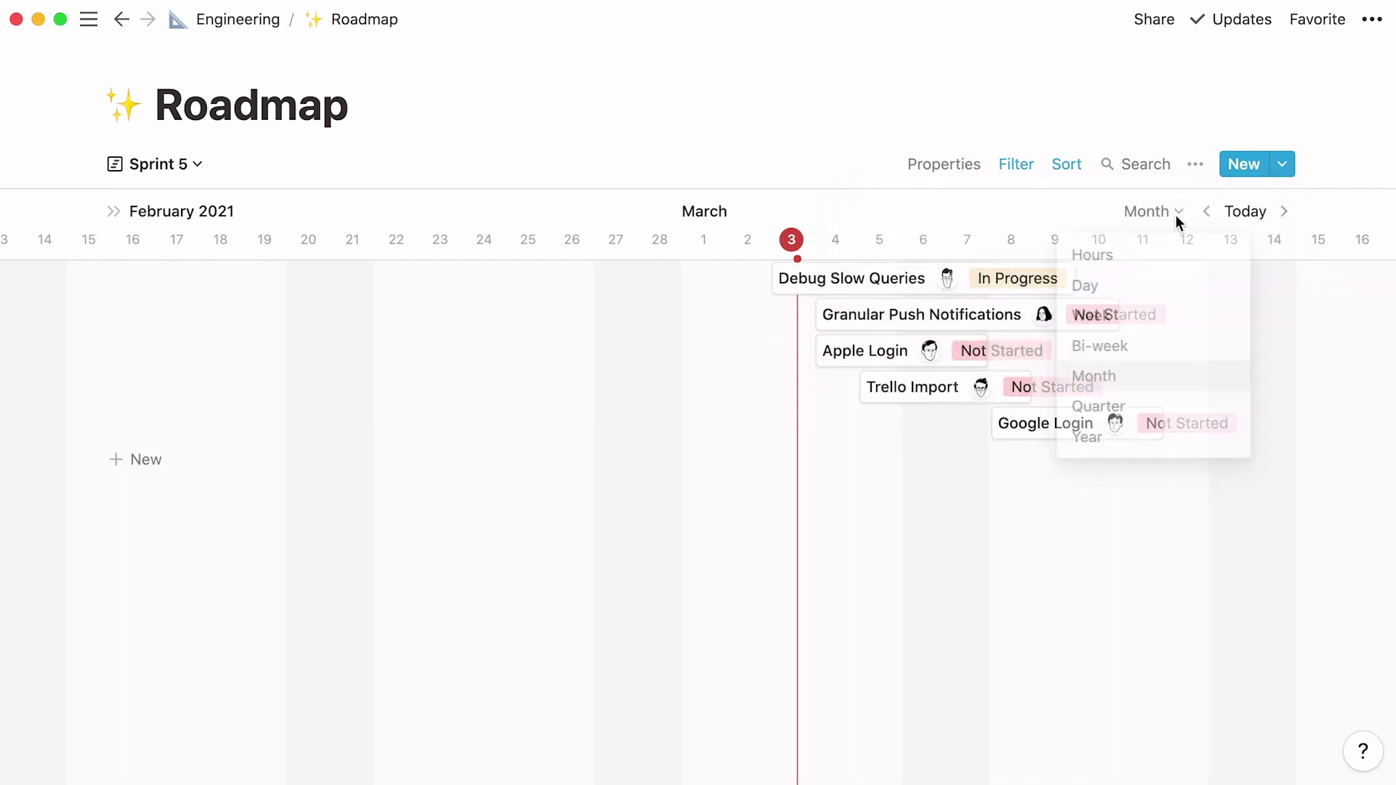
{"action": "left_click", "coordinate": [1185, 347]}
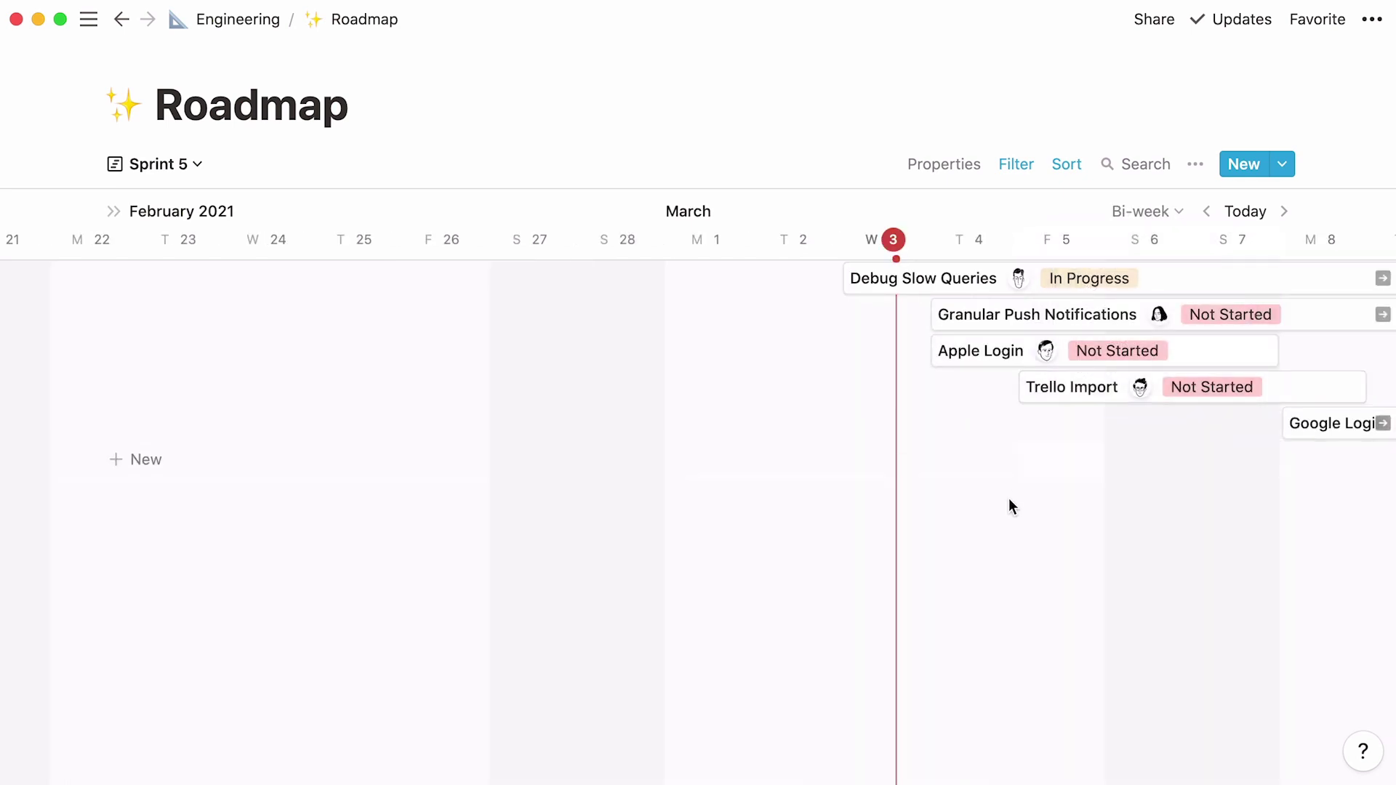
Drag the end of the Google Login timeline bar from March 11 to March 12.
{"action": "scroll", "coordinate": [1003, 505], "scroll_direction": "right", "scroll_amount": 3}
{"action": "scroll", "coordinate": [1004, 509], "scroll_direction": "right", "scroll_amount": 10}
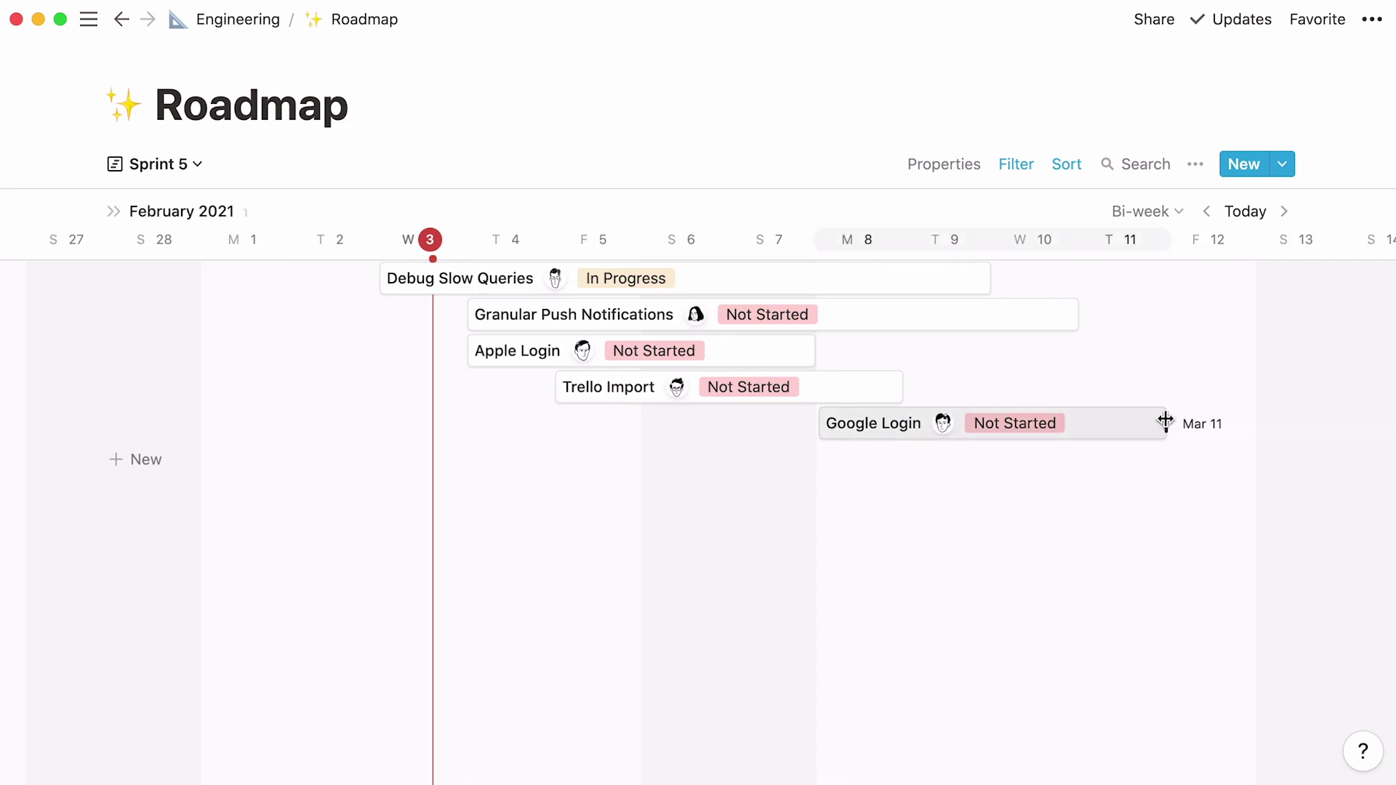
{"action": "left_click_drag", "start_coordinate": [1166, 421], "coordinate": [1242, 429]}
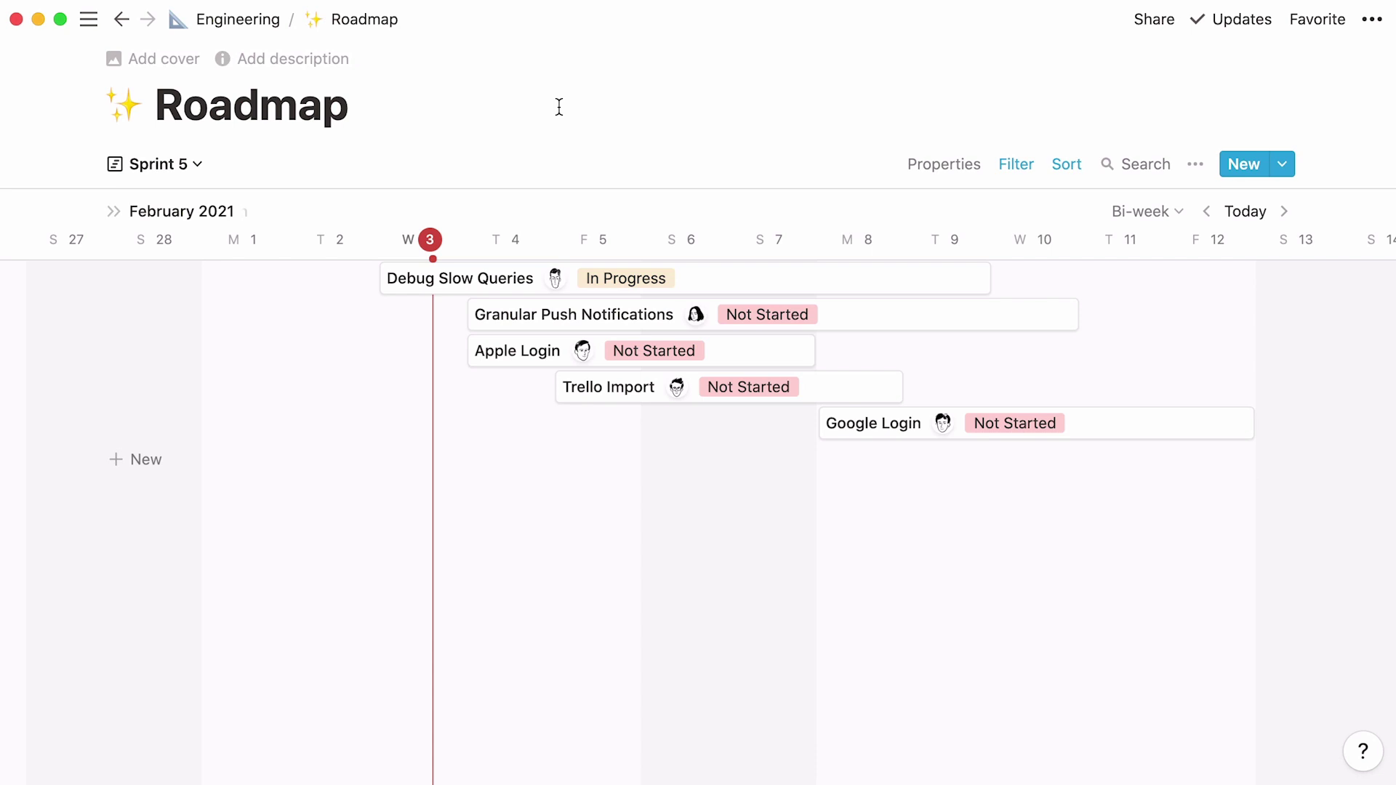
{"action": "left_click", "coordinate": [198, 164]}
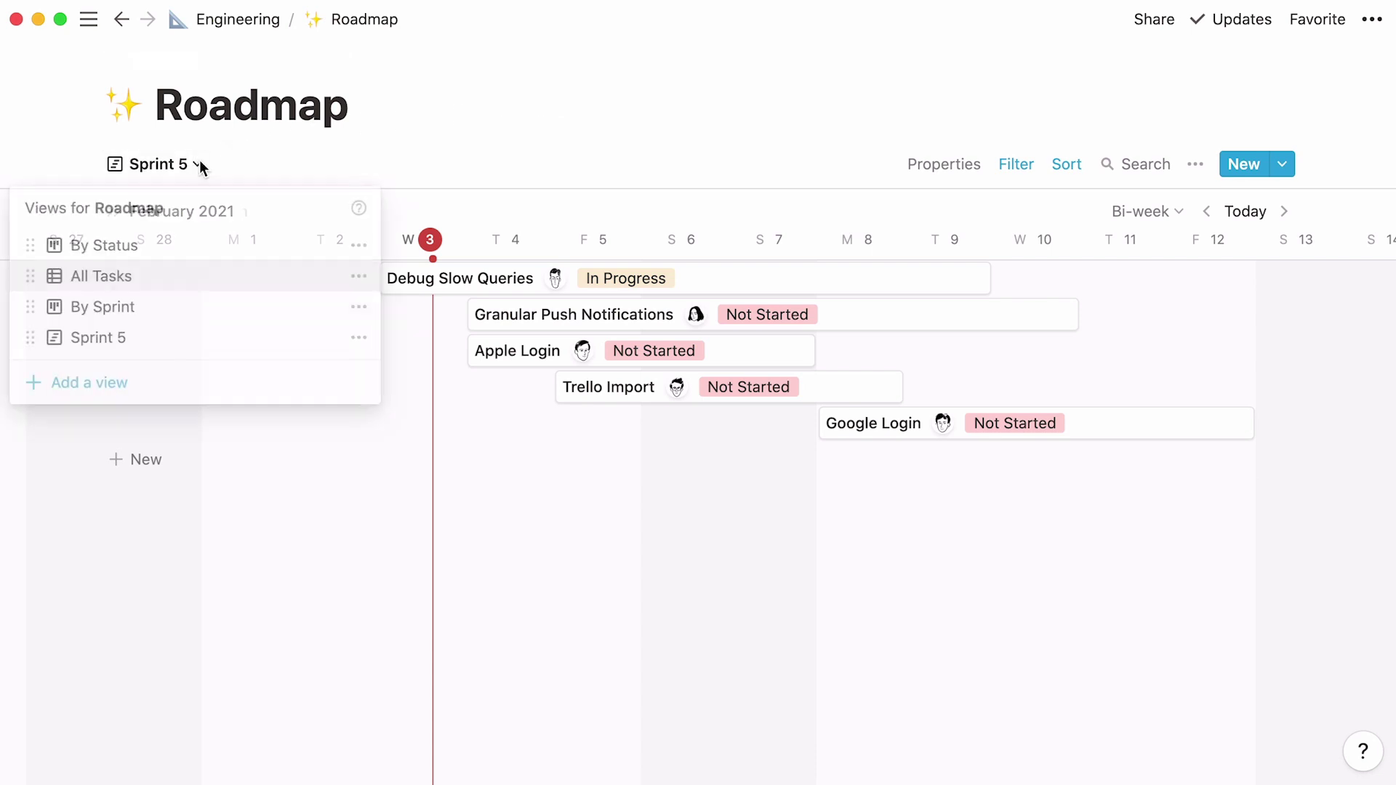
{"action": "left_click", "coordinate": [199, 247]}
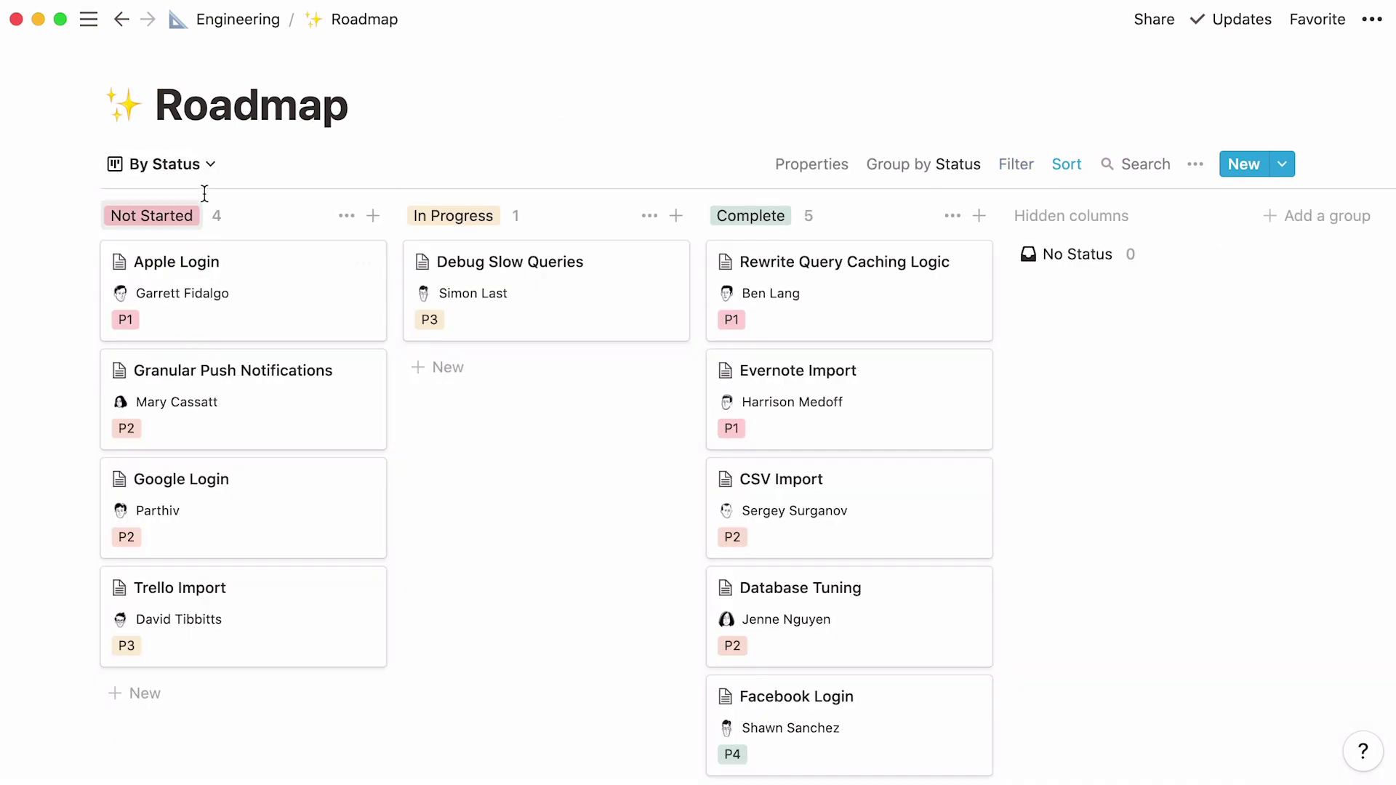
{"action": "left_click", "coordinate": [211, 166]}
{"action": "left_click", "coordinate": [194, 276]}
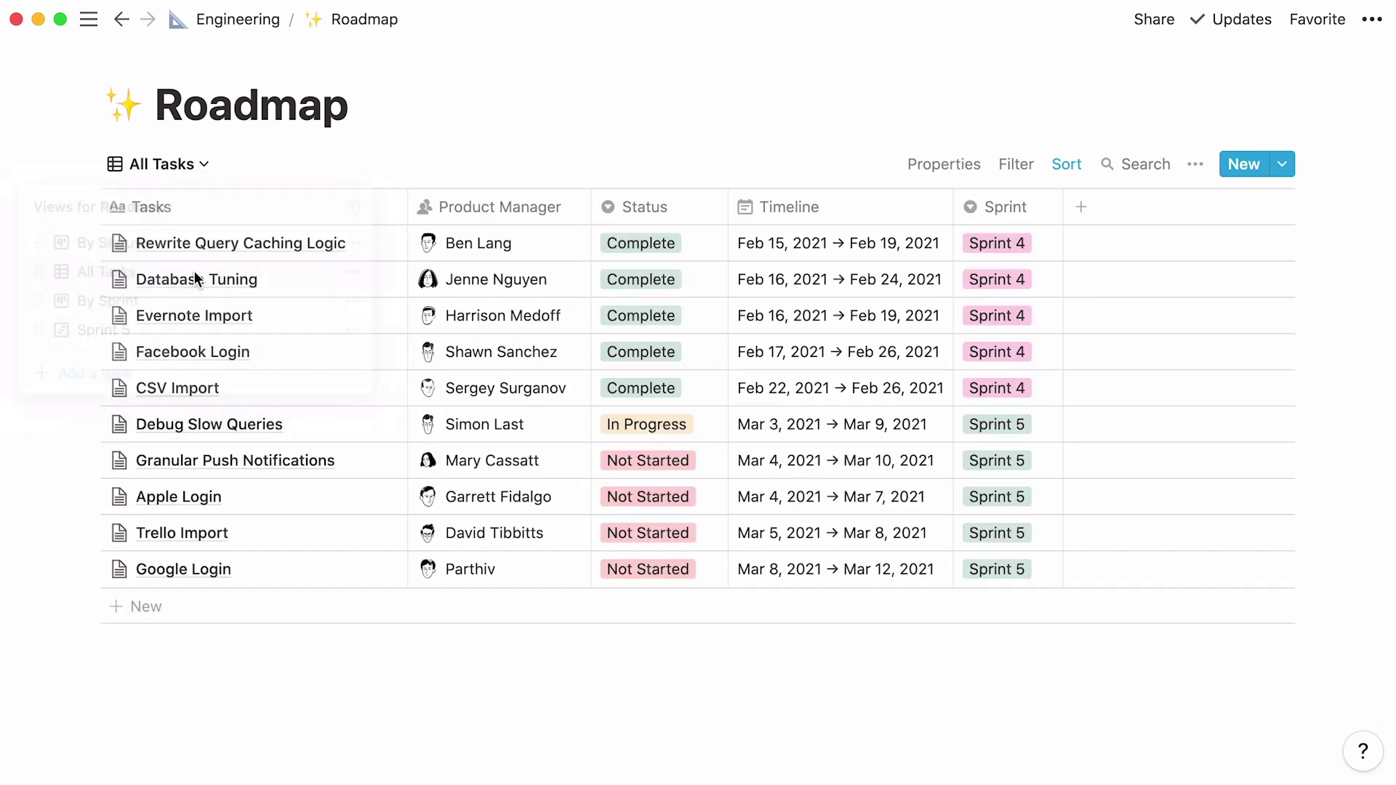
{"action": "left_click", "coordinate": [201, 168]}
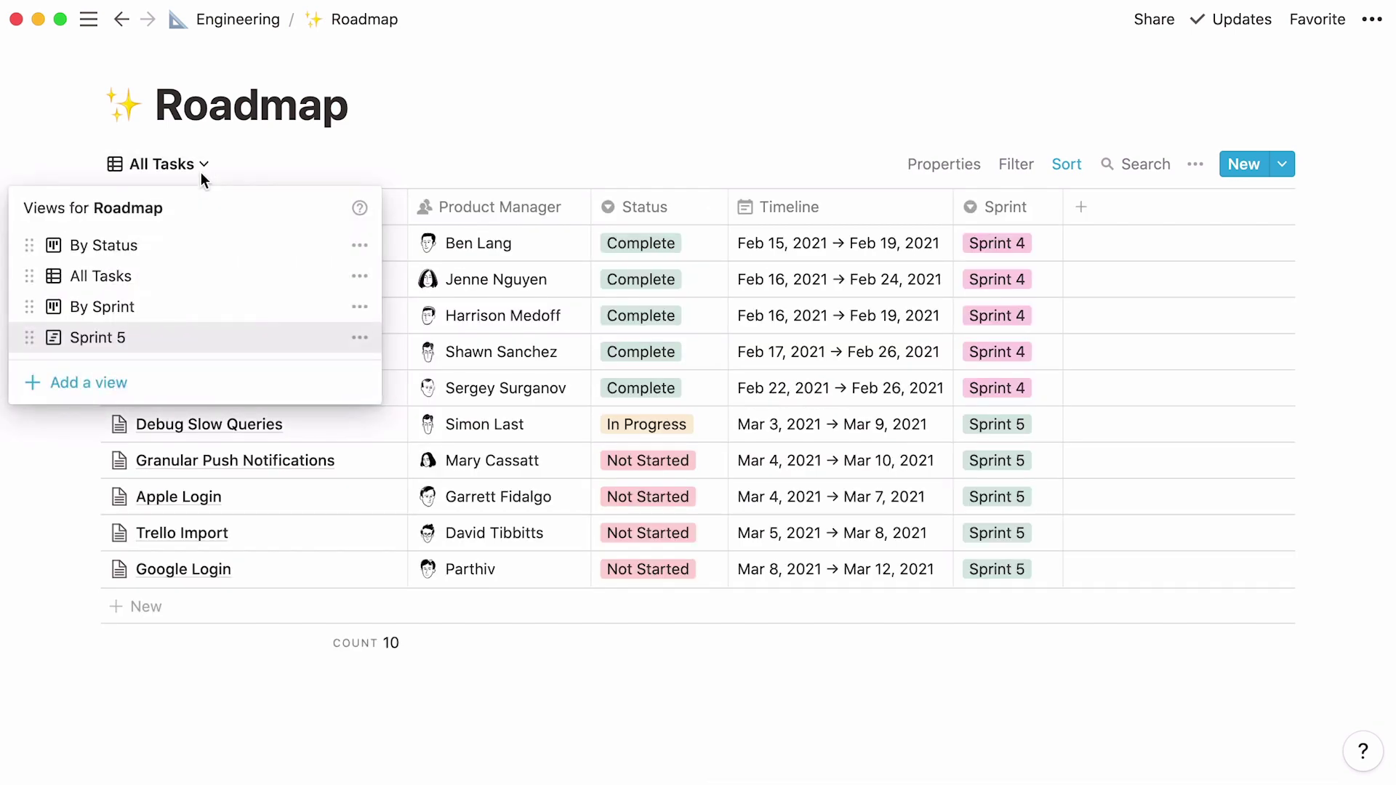
{"action": "left_click", "coordinate": [189, 304]}
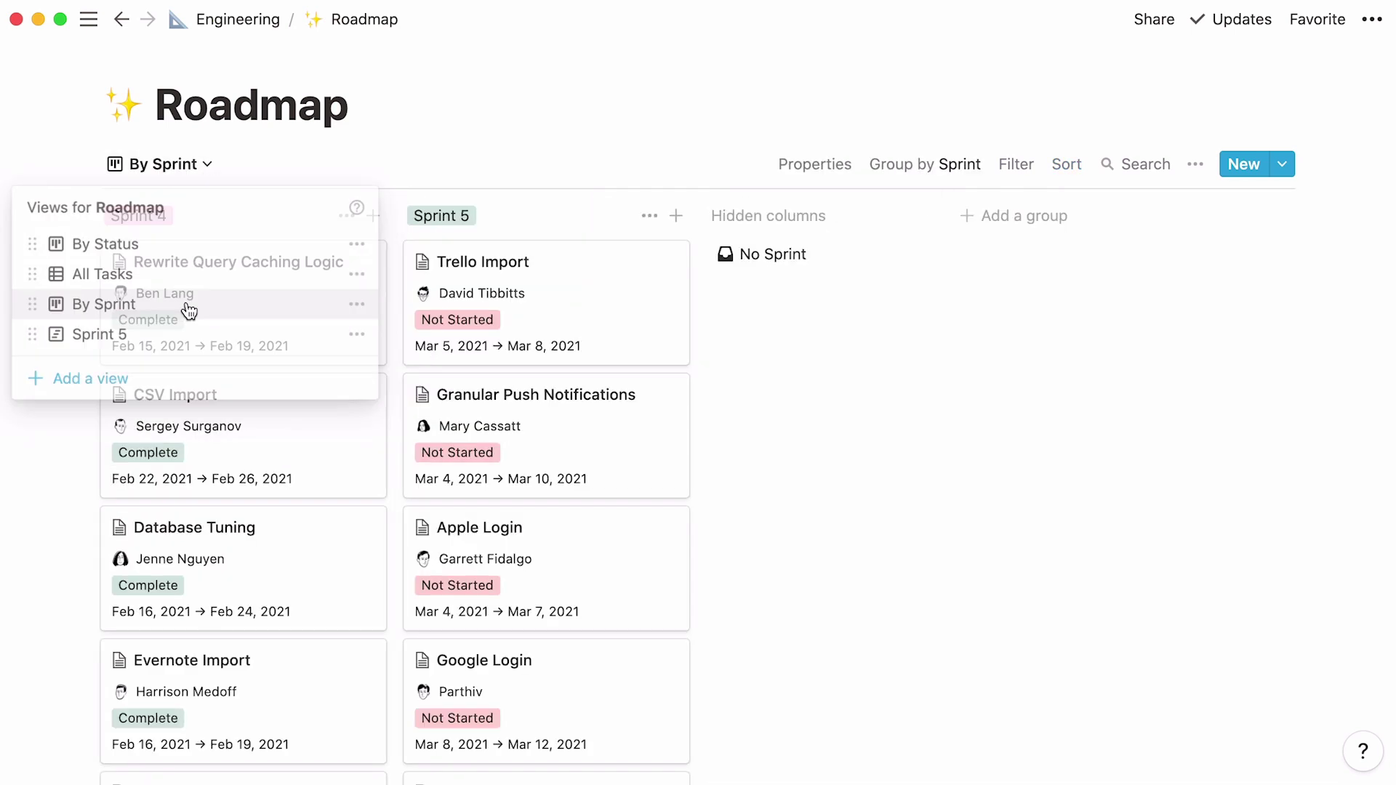
{"action": "left_click", "coordinate": [199, 165]}
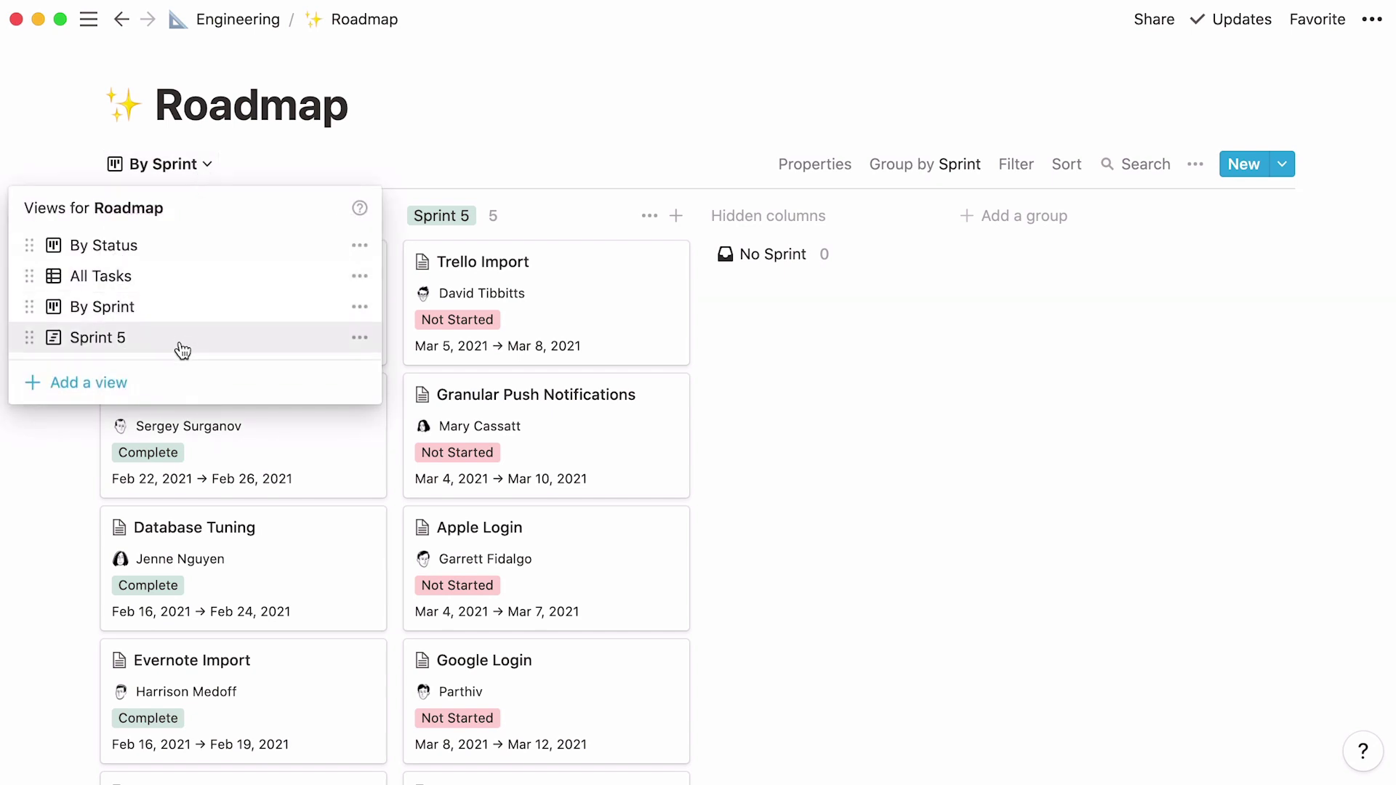
{"action": "left_click", "coordinate": [182, 351]}
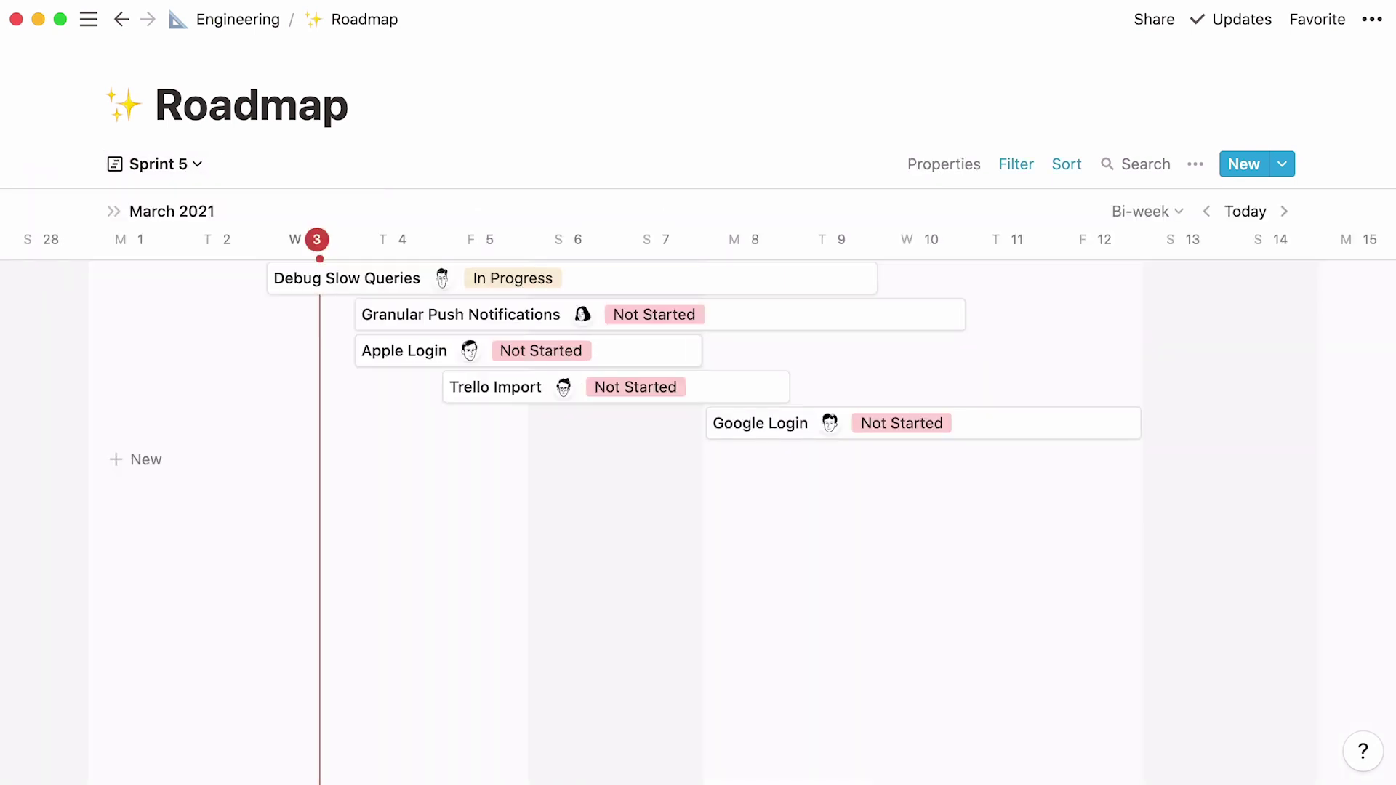